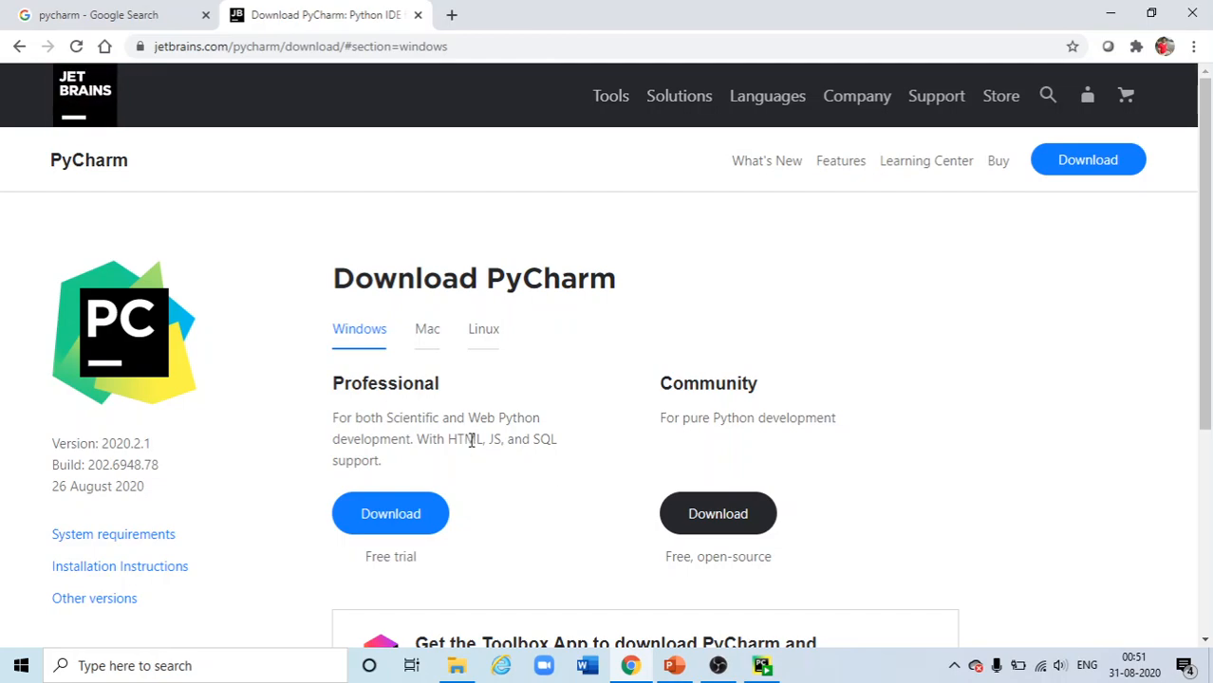
Download the free Community edition of PyCharm for Windows and bring up its setup wizard.
click(716, 520)
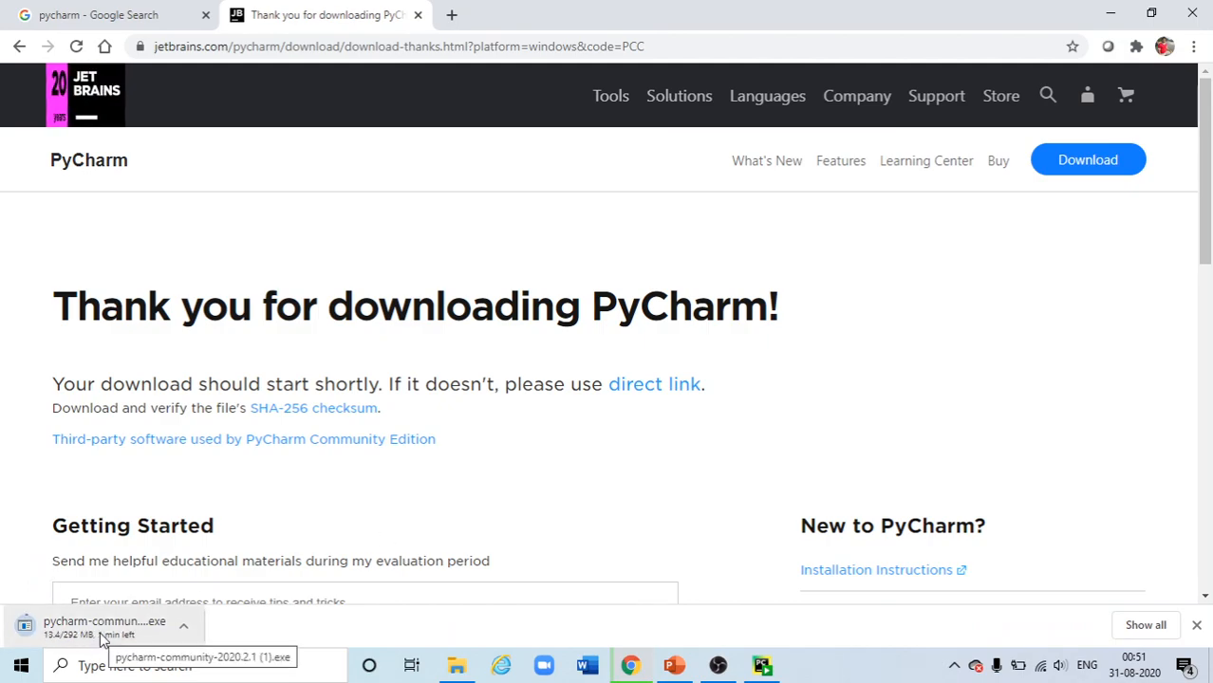
click(459, 667)
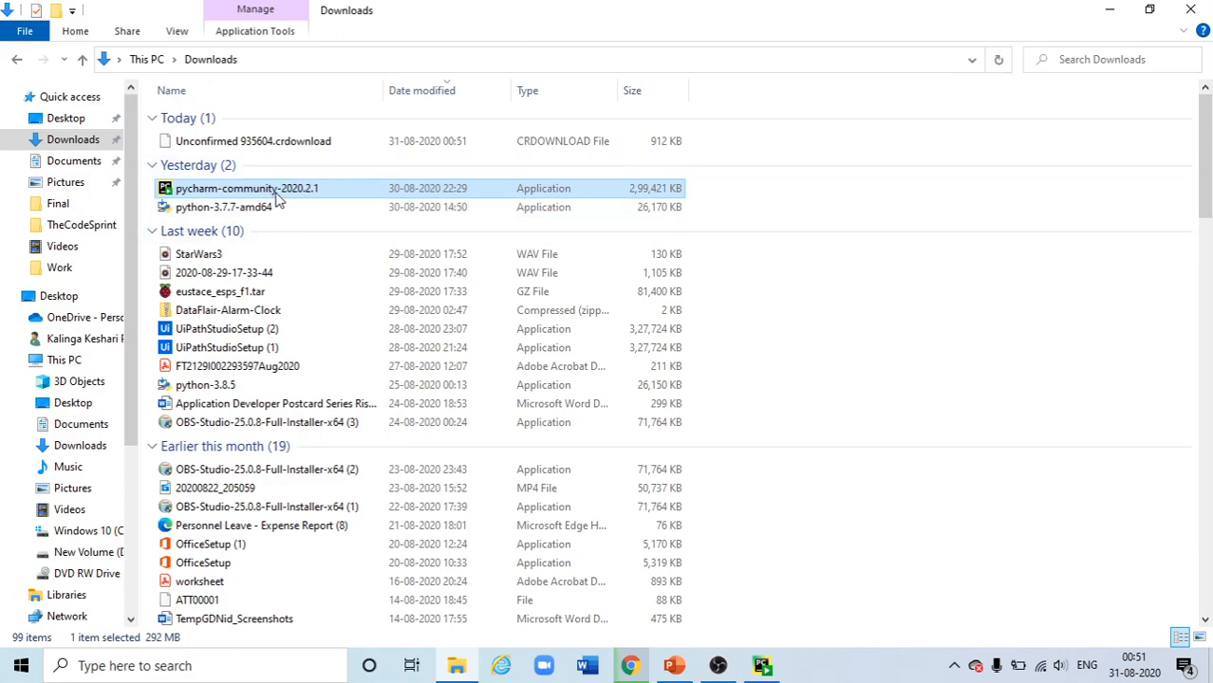
click(763, 667)
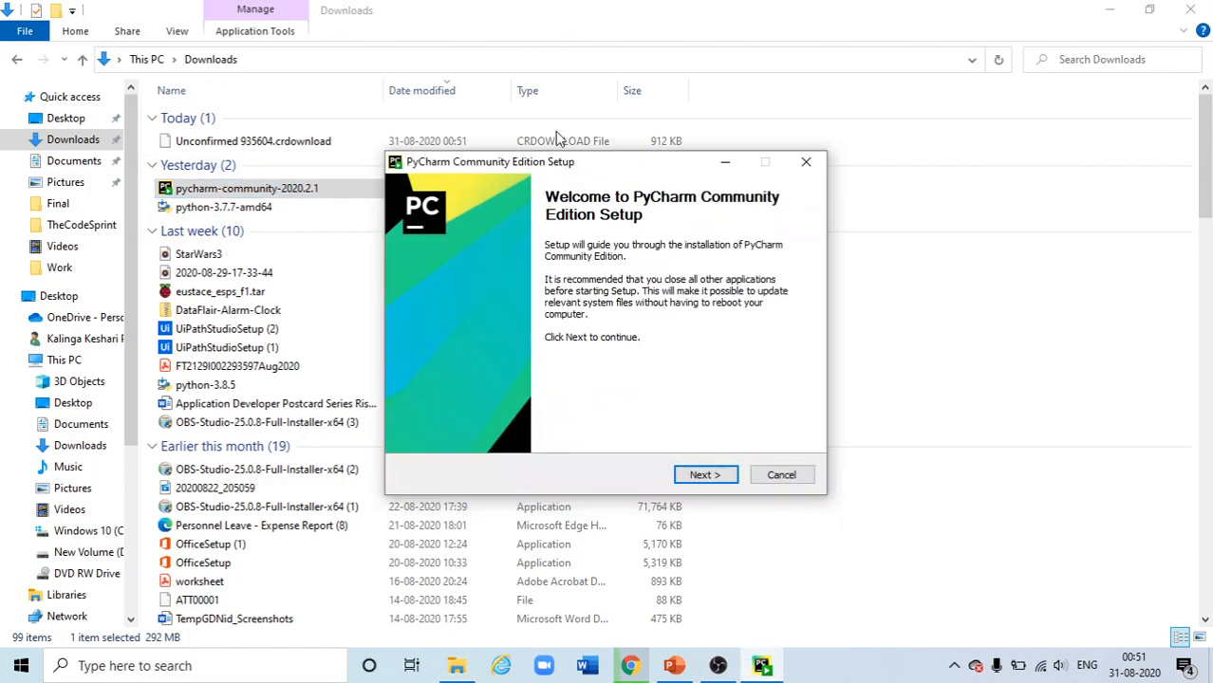
Install PyCharm Community Edition in the default folder with a 64-bit launcher desktop shortcut and the launchers directory added to the PATH.
click(703, 484)
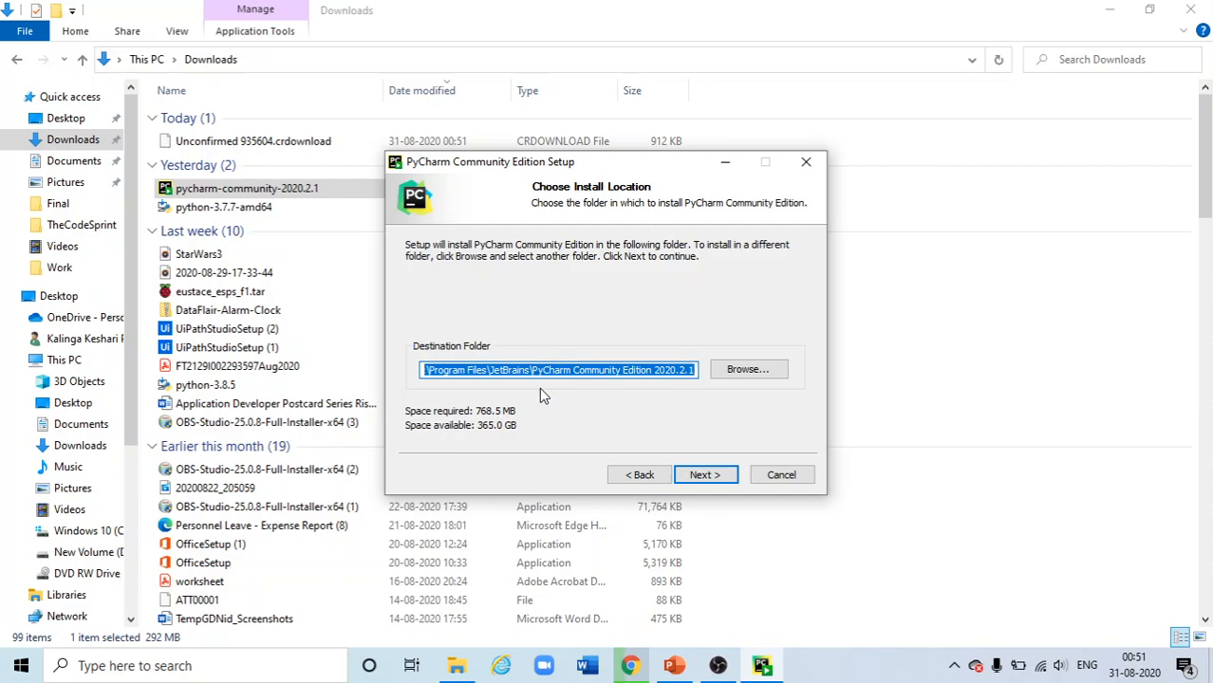
click(698, 474)
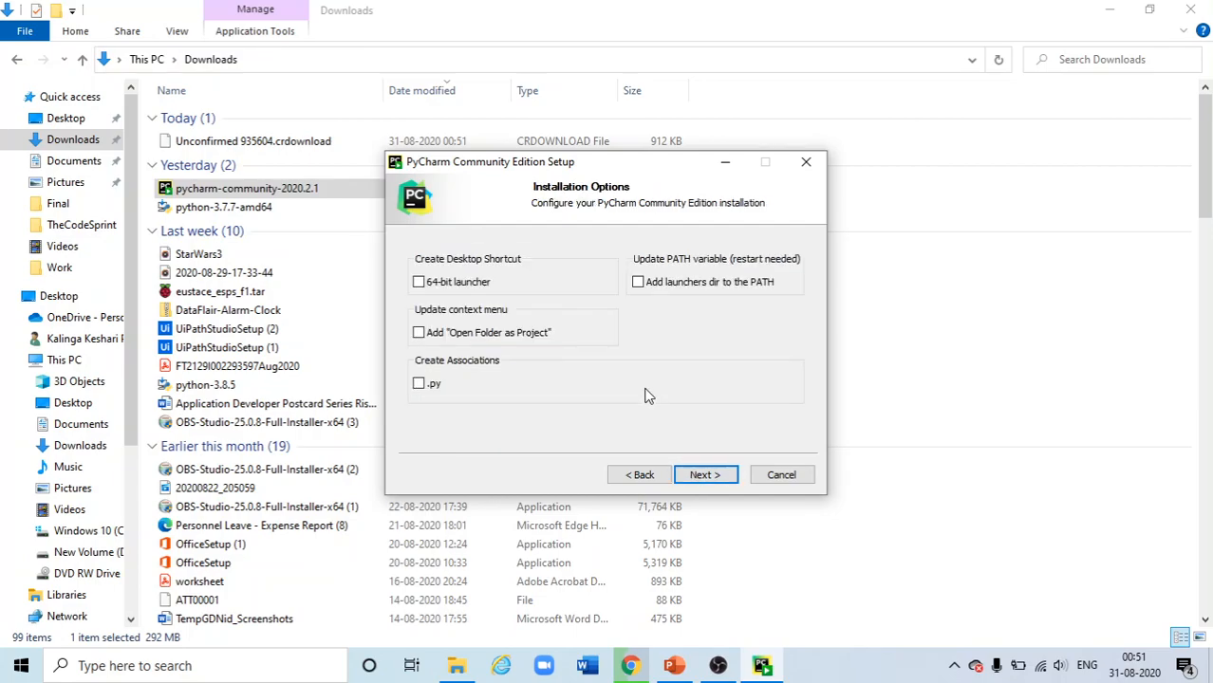
click(436, 285)
click(715, 286)
click(714, 480)
click(705, 476)
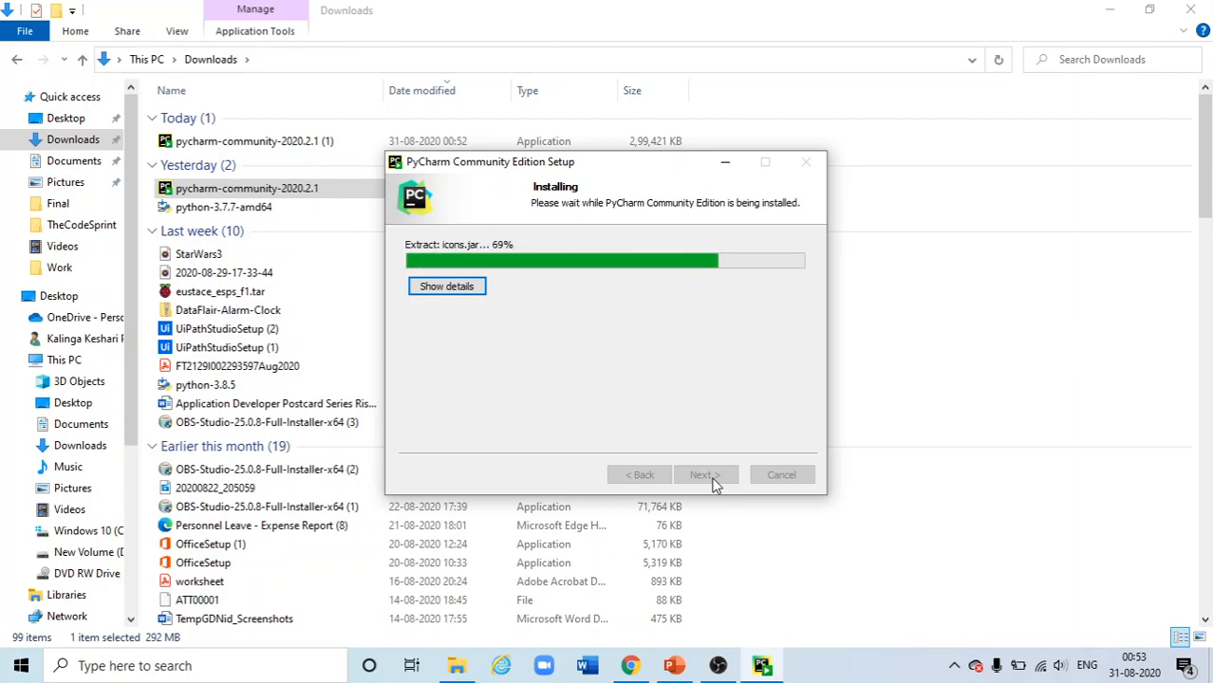
Close the open PowerPoint window while the installation is running.
click(674, 666)
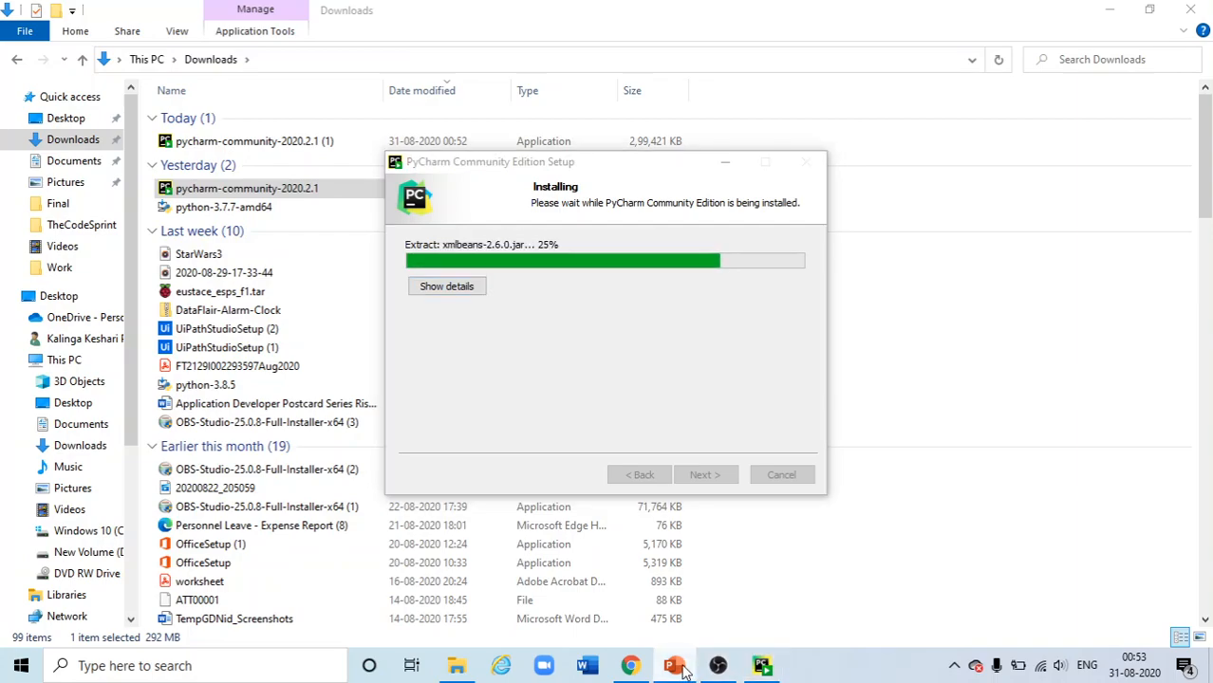
right_click(683, 670)
click(709, 638)
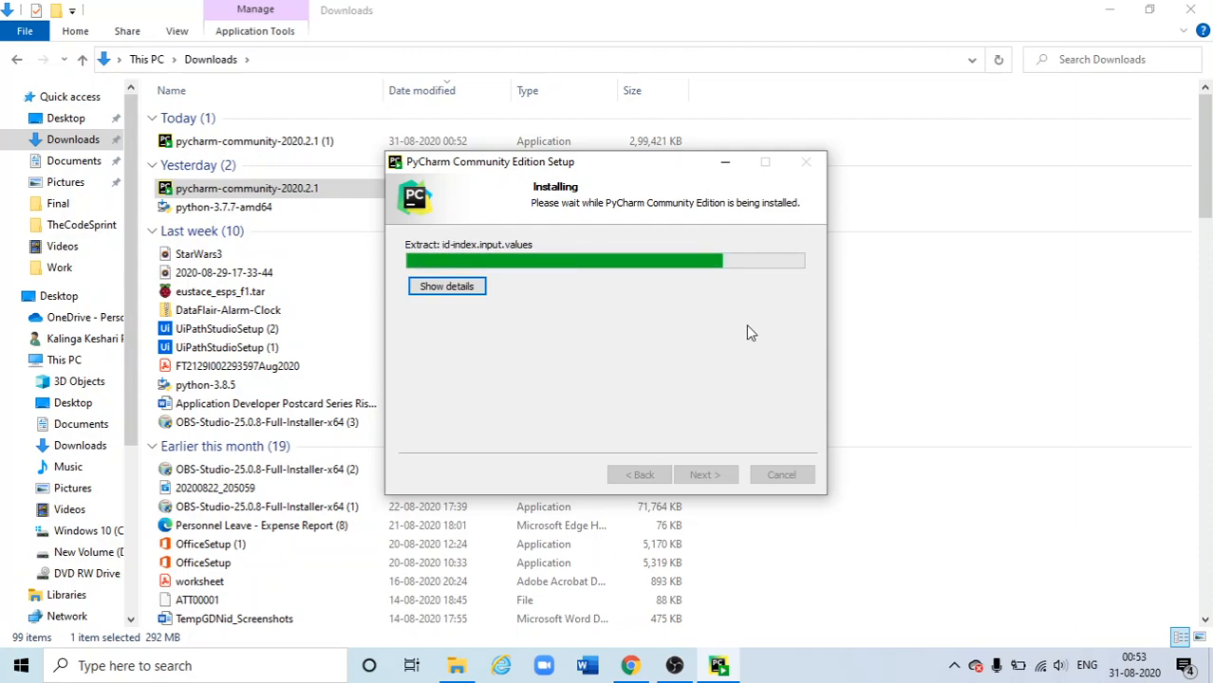
Browse to the Python folder on the C: drive in File Explorer and check its full path.
click(62, 362)
click(229, 340)
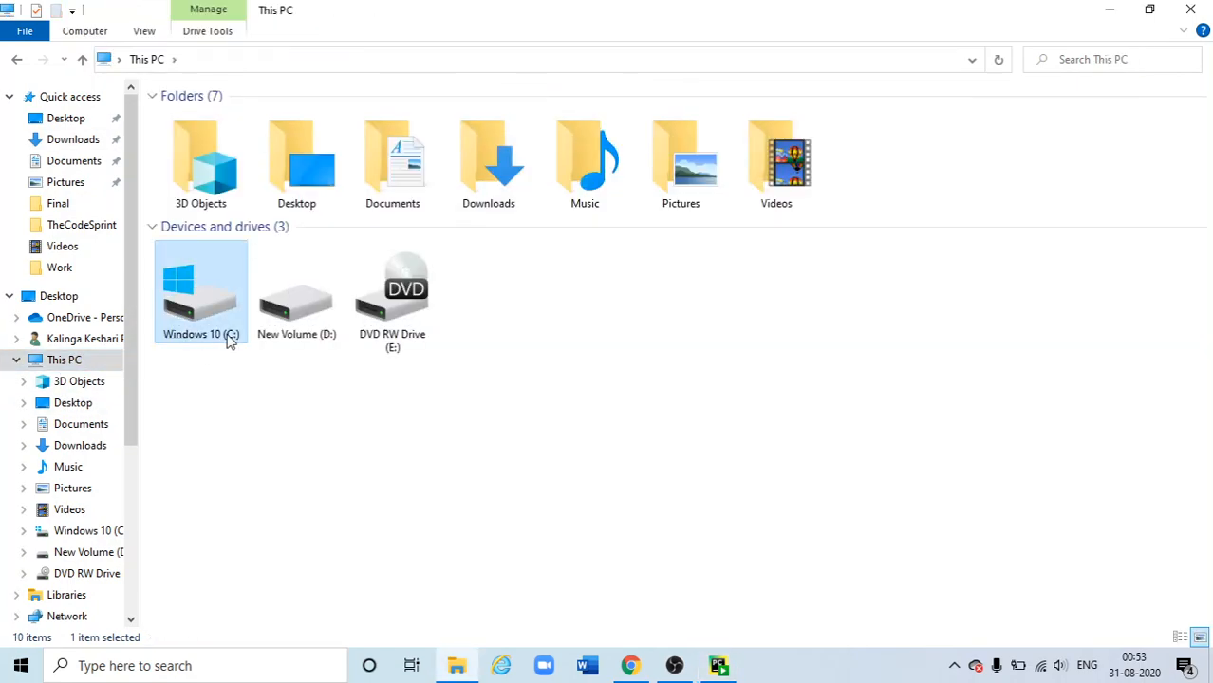
double_click(228, 340)
double_click(202, 269)
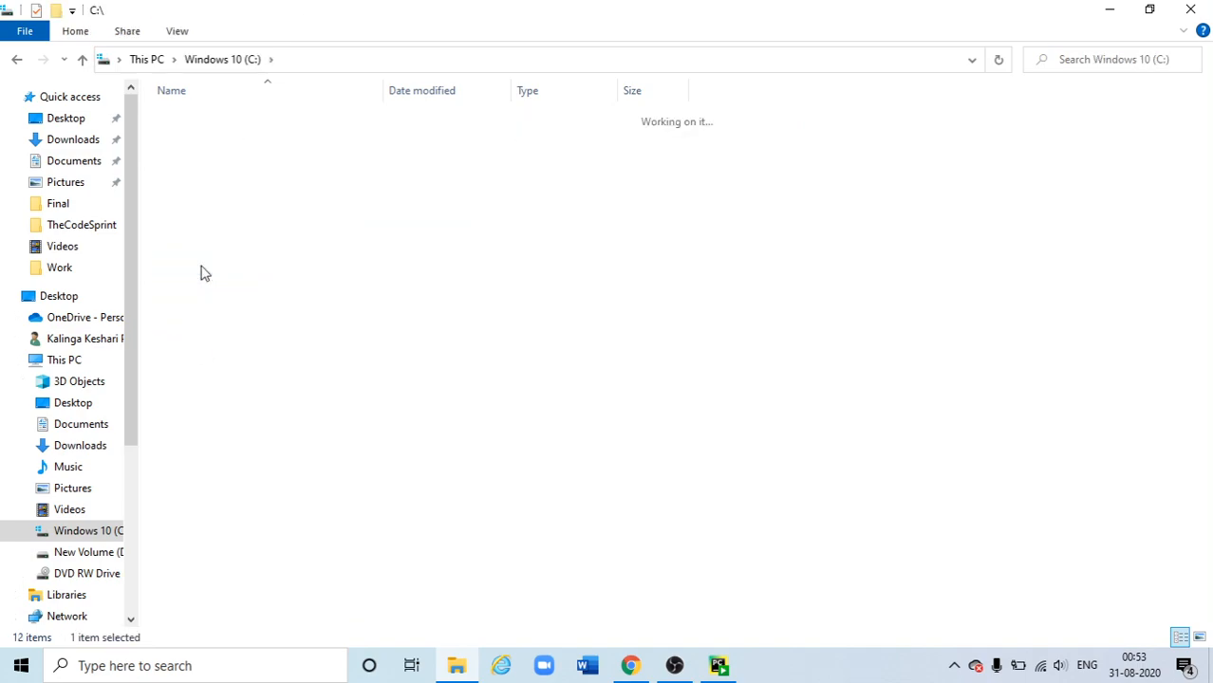
click(354, 64)
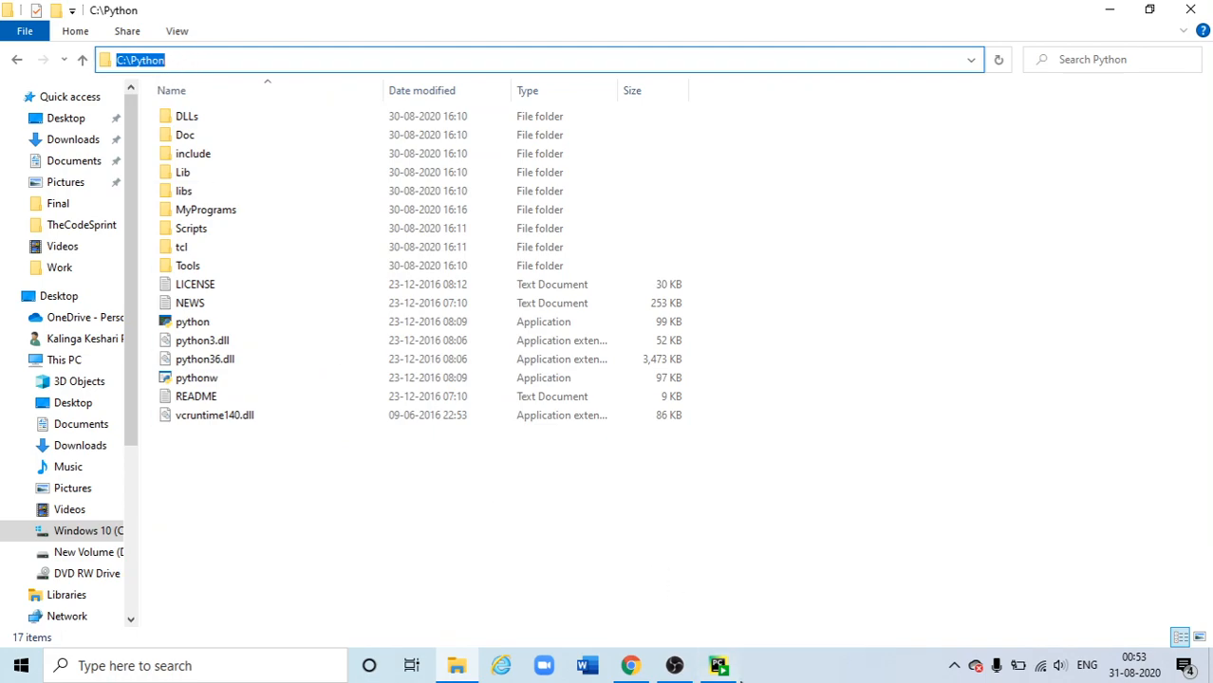
Finish the PyCharm setup with the manual reboot option, then launch PyCharm Community Edition from the desktop.
click(718, 665)
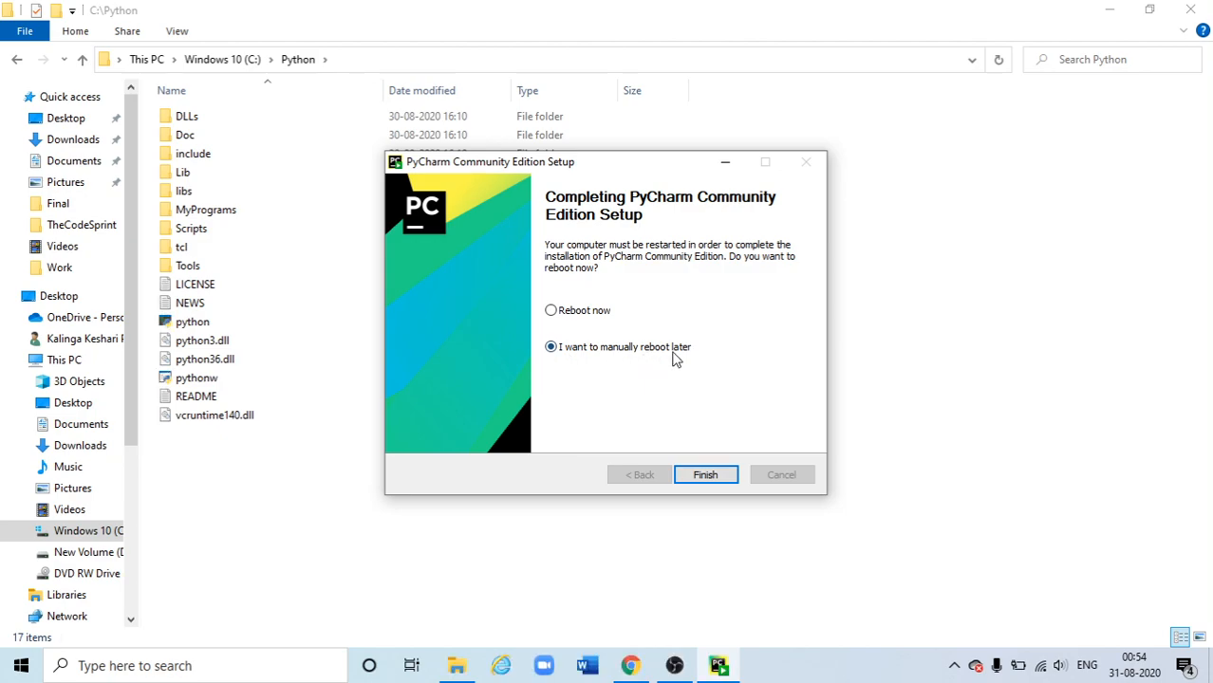
click(707, 477)
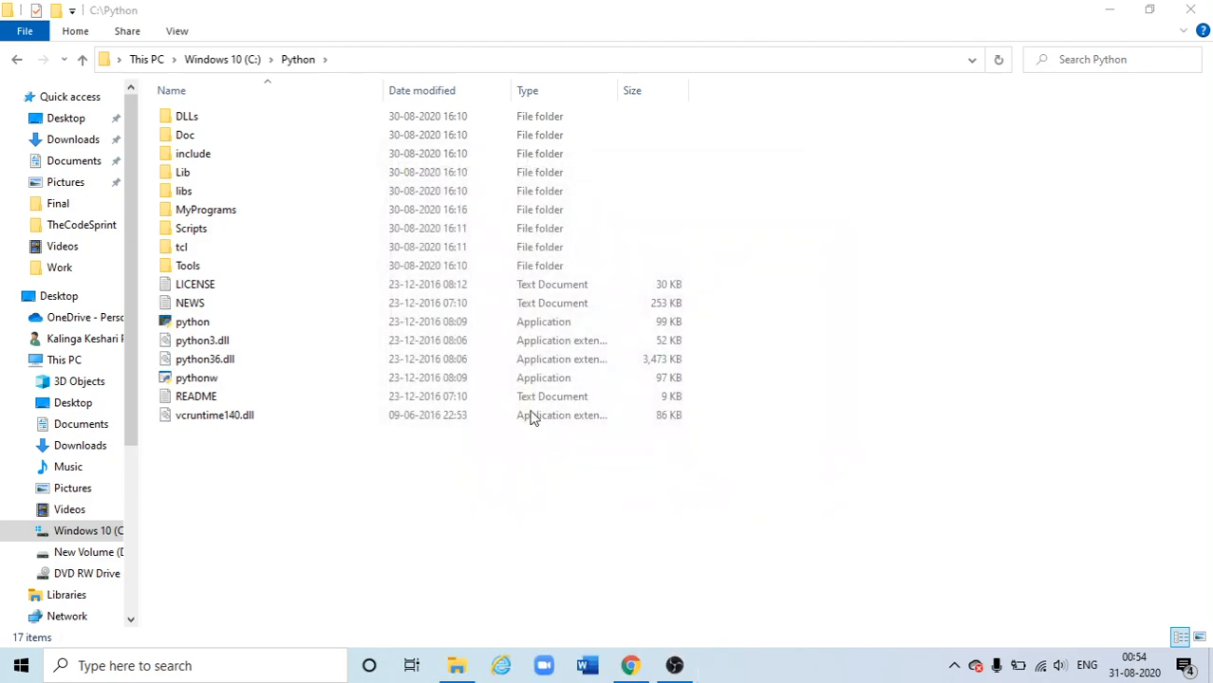
click(1108, 10)
click(1108, 13)
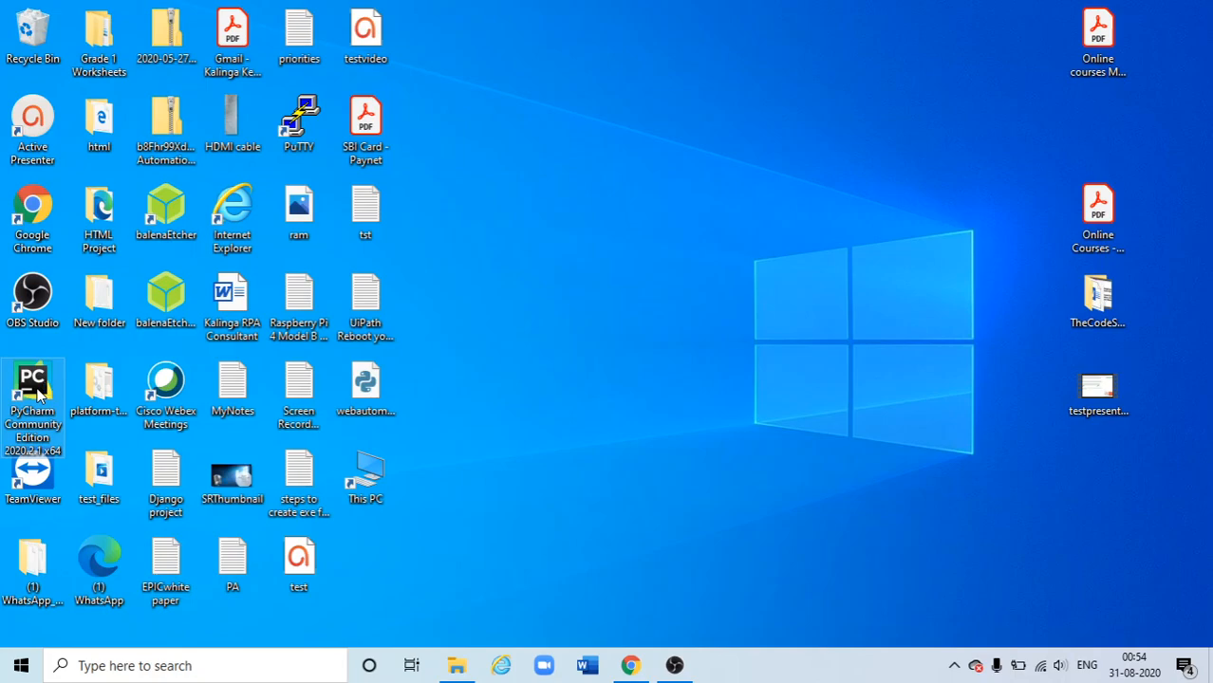
double_click(36, 393)
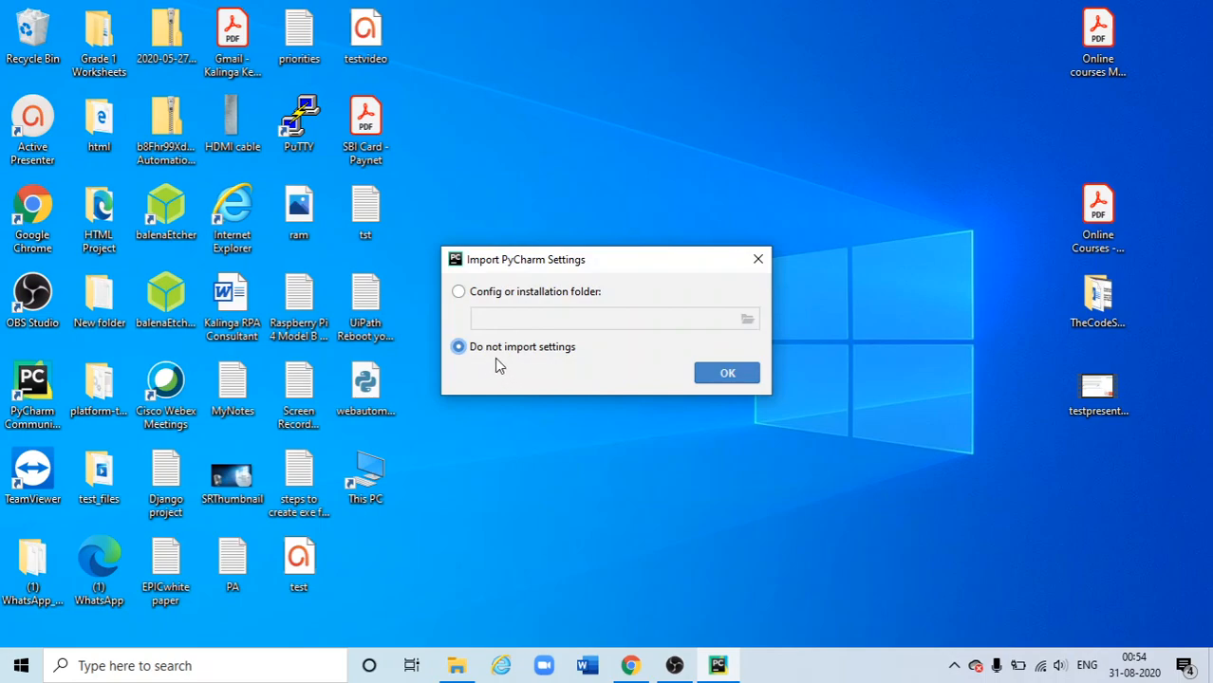
Complete PyCharm's first-run setup without imported settings, with the Light theme and no featured plugins, and start a new project.
click(734, 382)
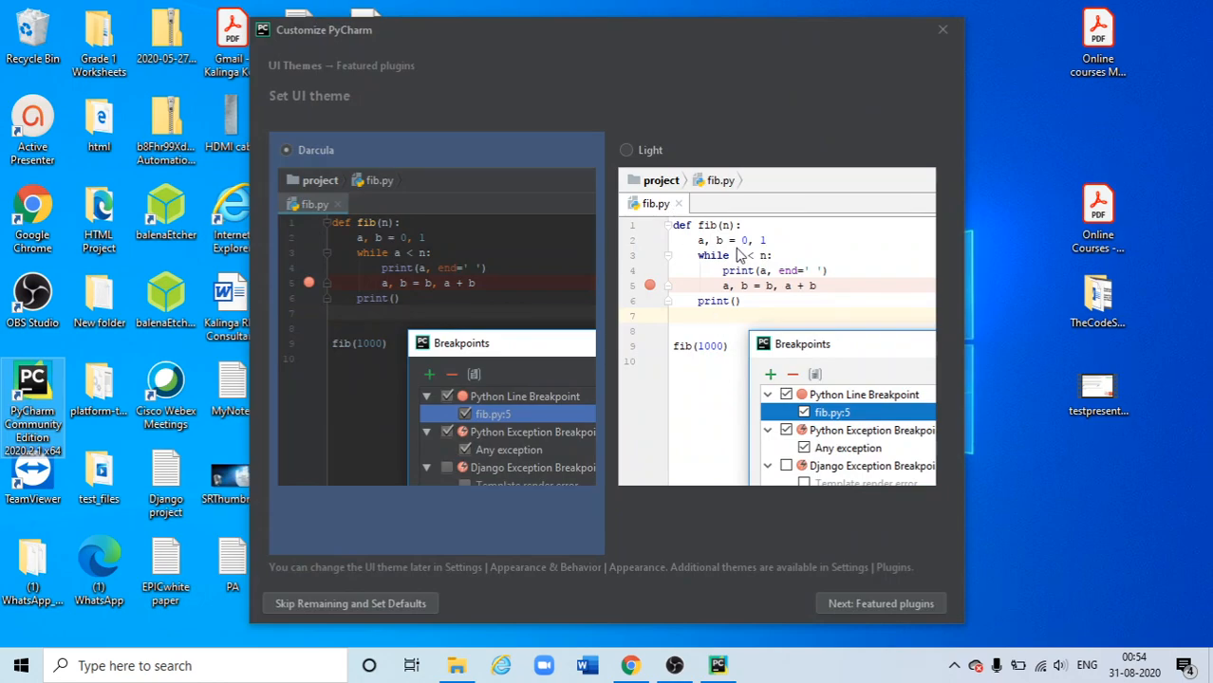
click(766, 259)
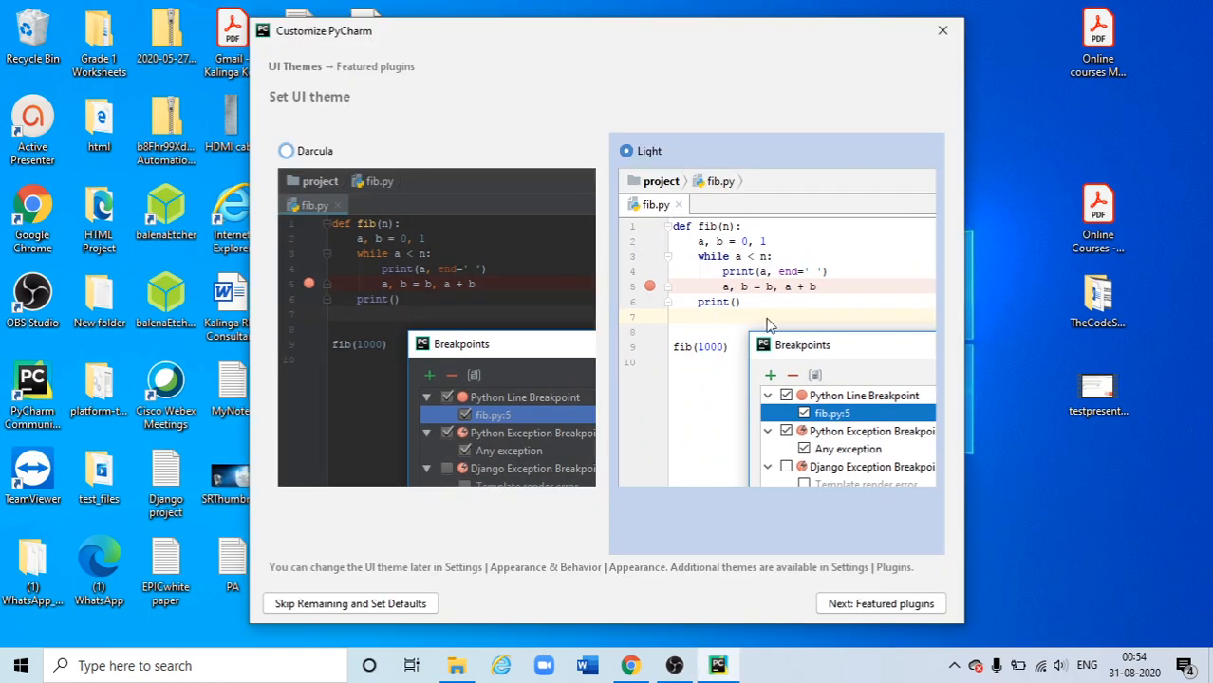
click(849, 610)
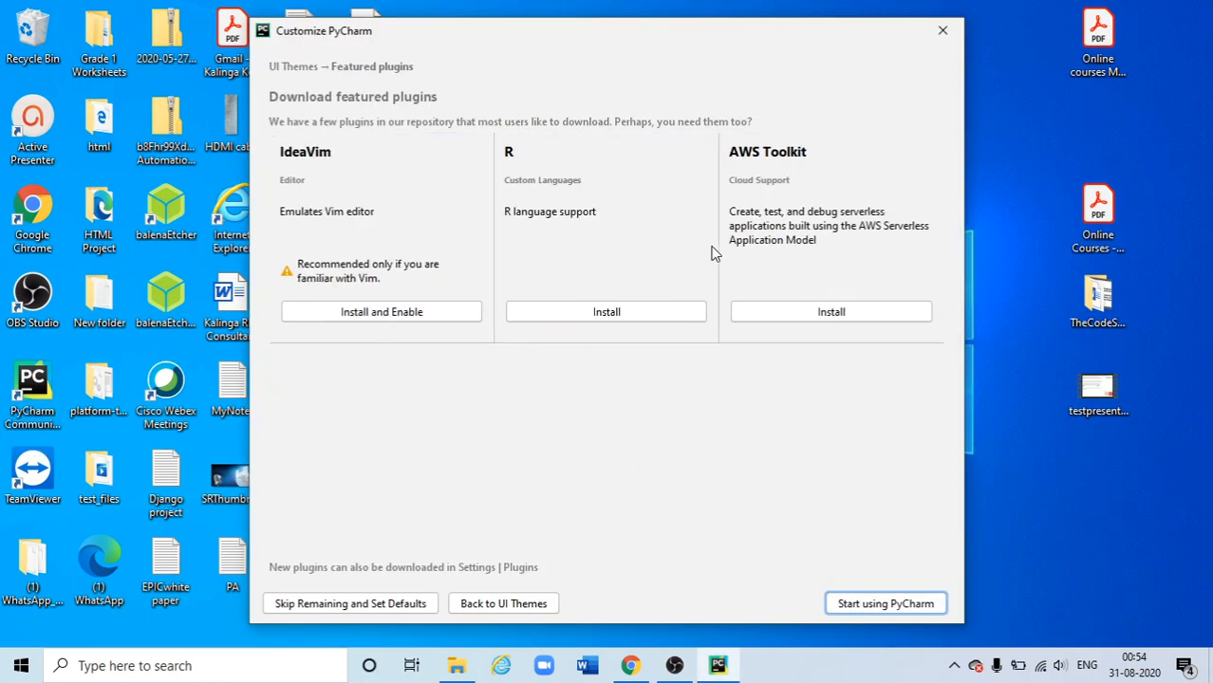
click(856, 607)
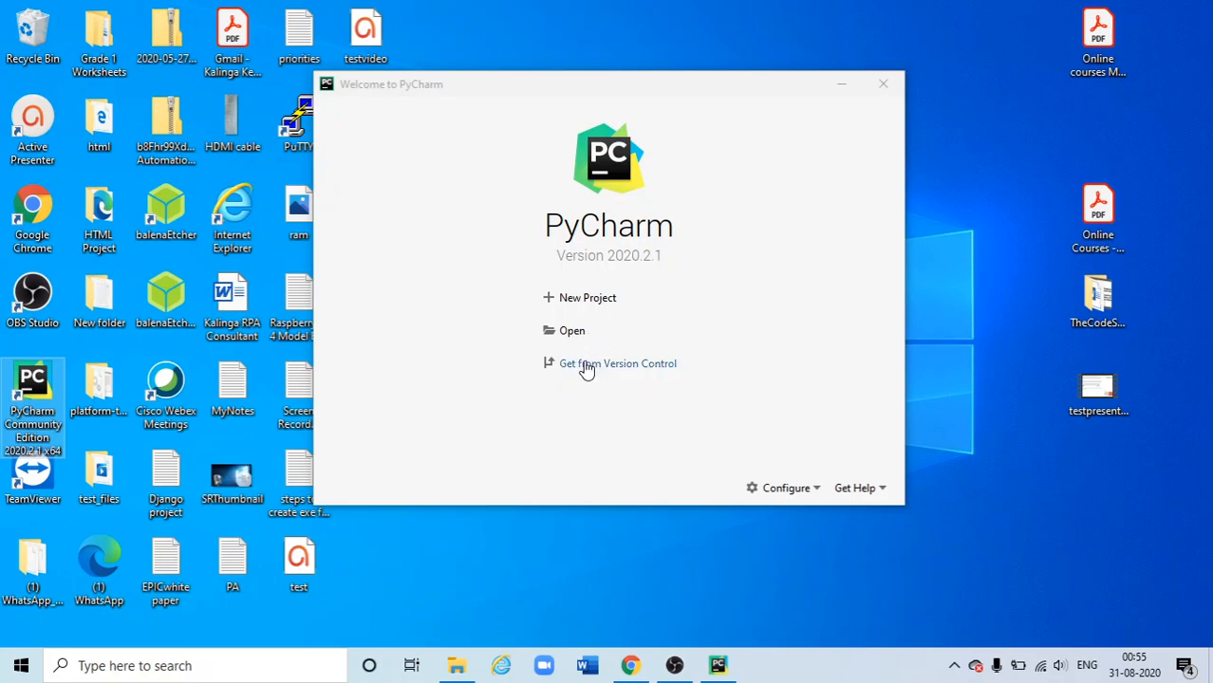
click(581, 298)
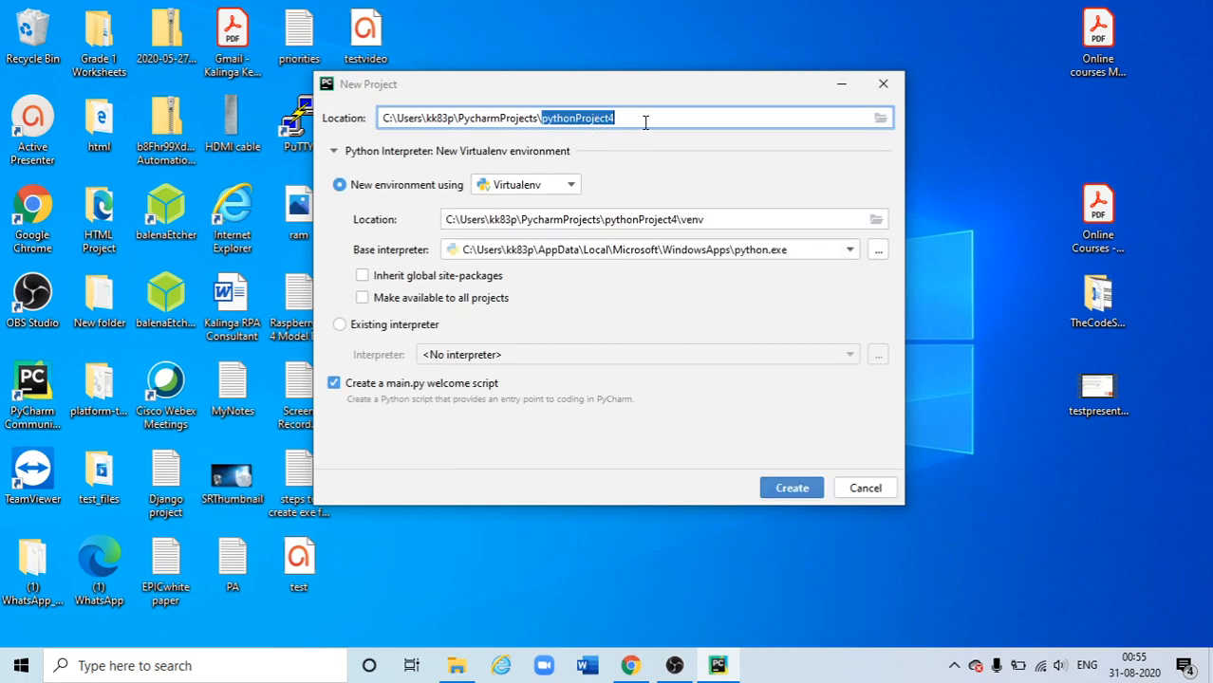
click(371, 328)
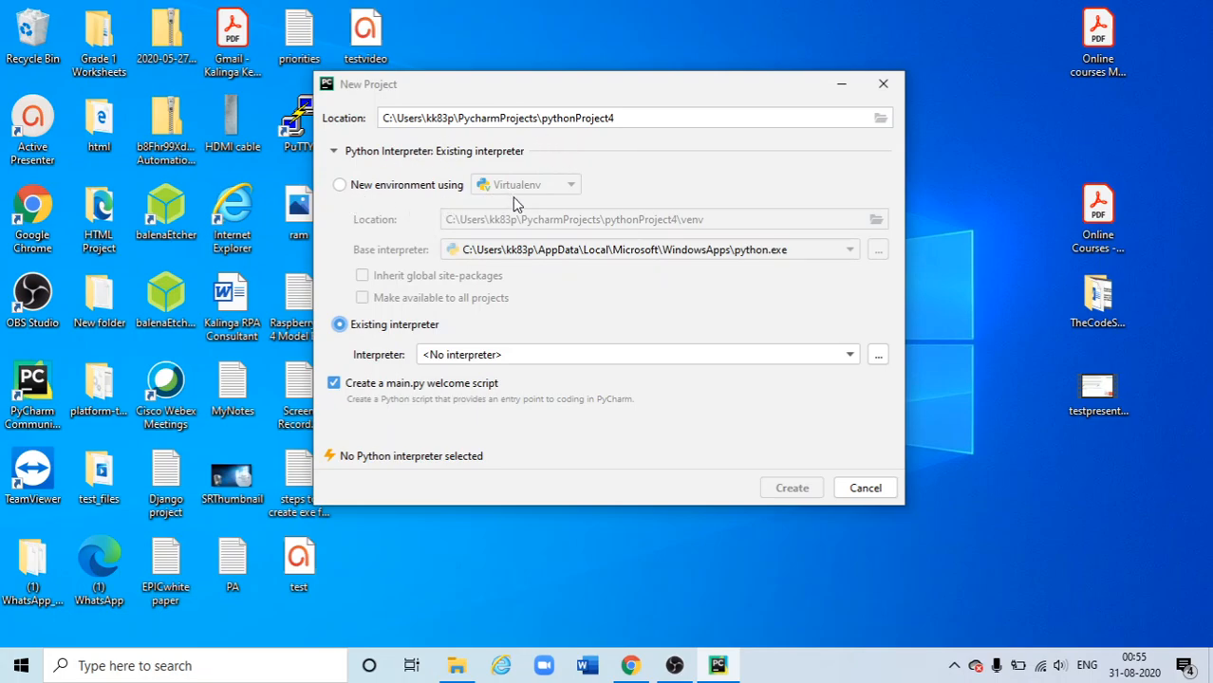
click(879, 355)
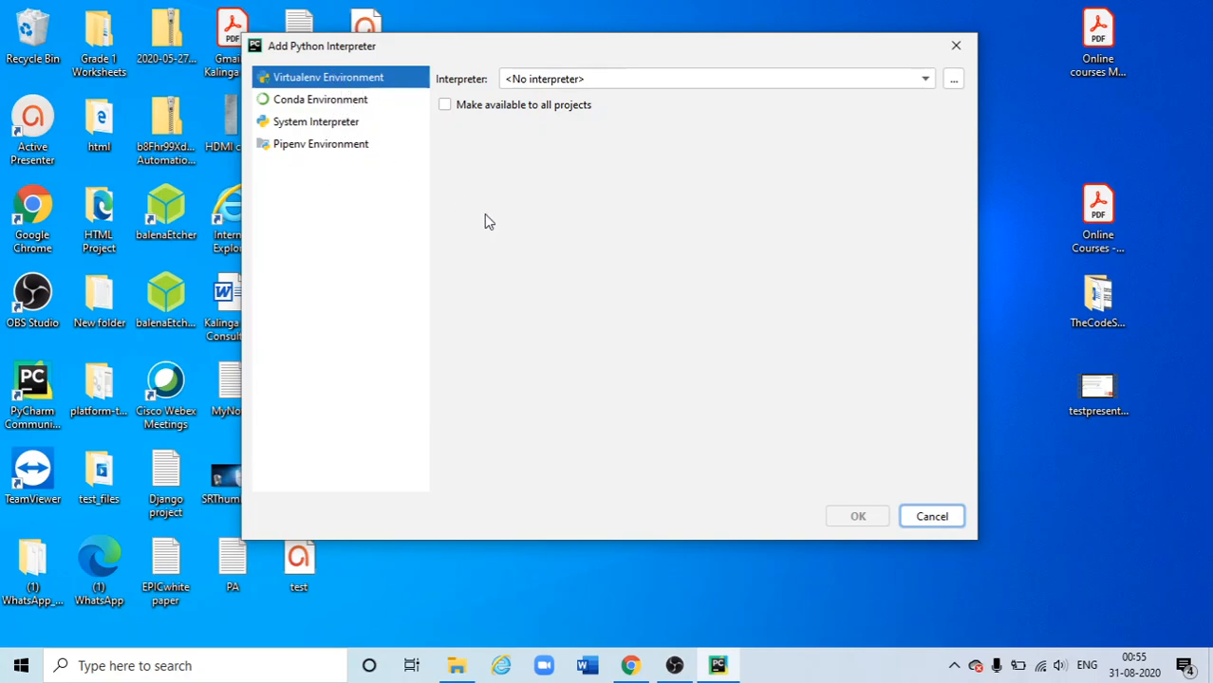
click(939, 520)
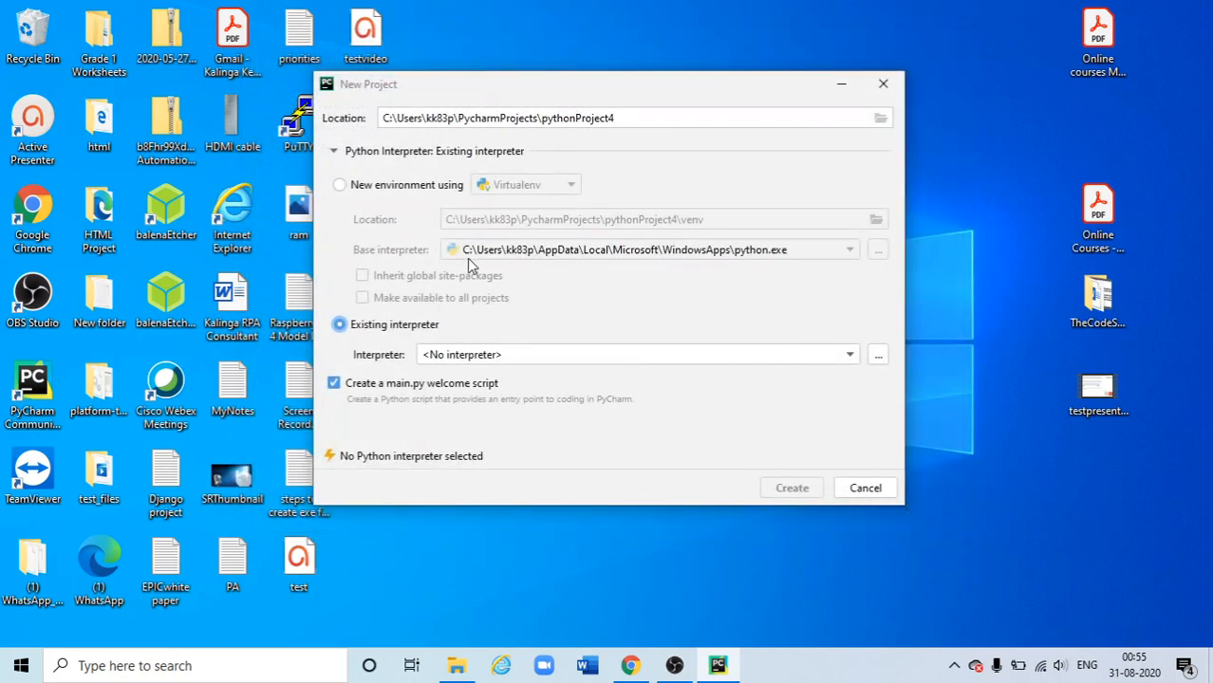
click(360, 190)
Create pythonProject4 in a new Virtualenv based on C:\Python\python.exe, made available to all projects, and dismiss the Tip of the Day.
click(825, 252)
click(560, 295)
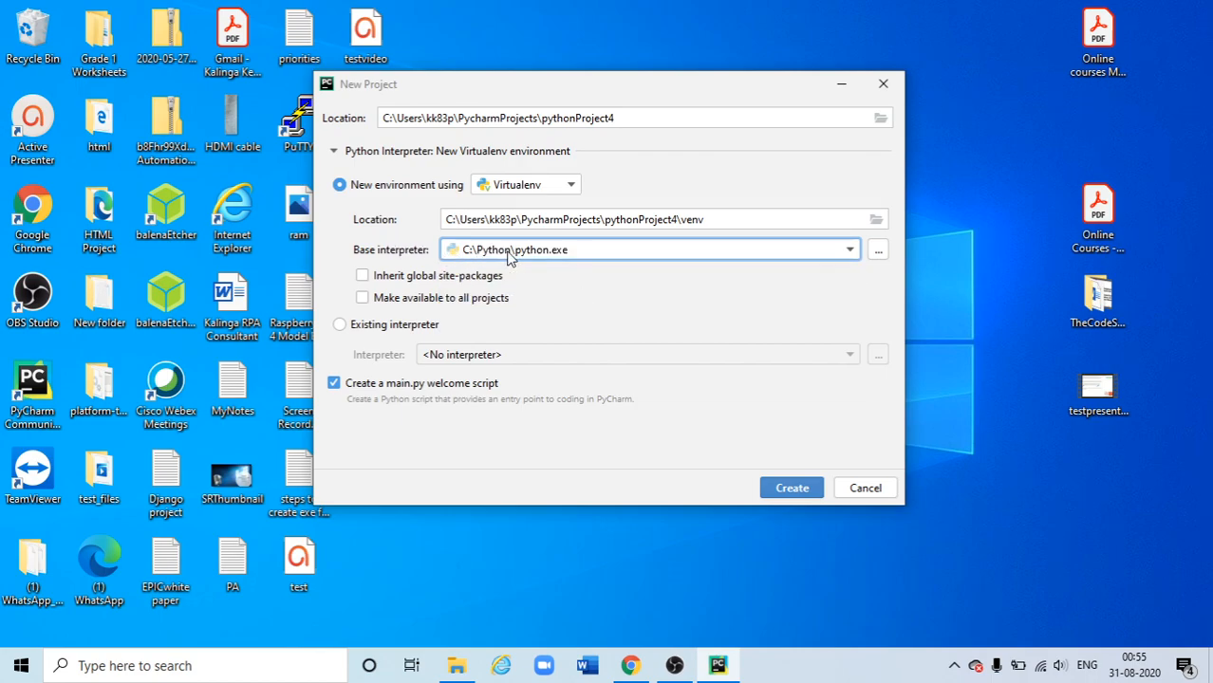
click(363, 298)
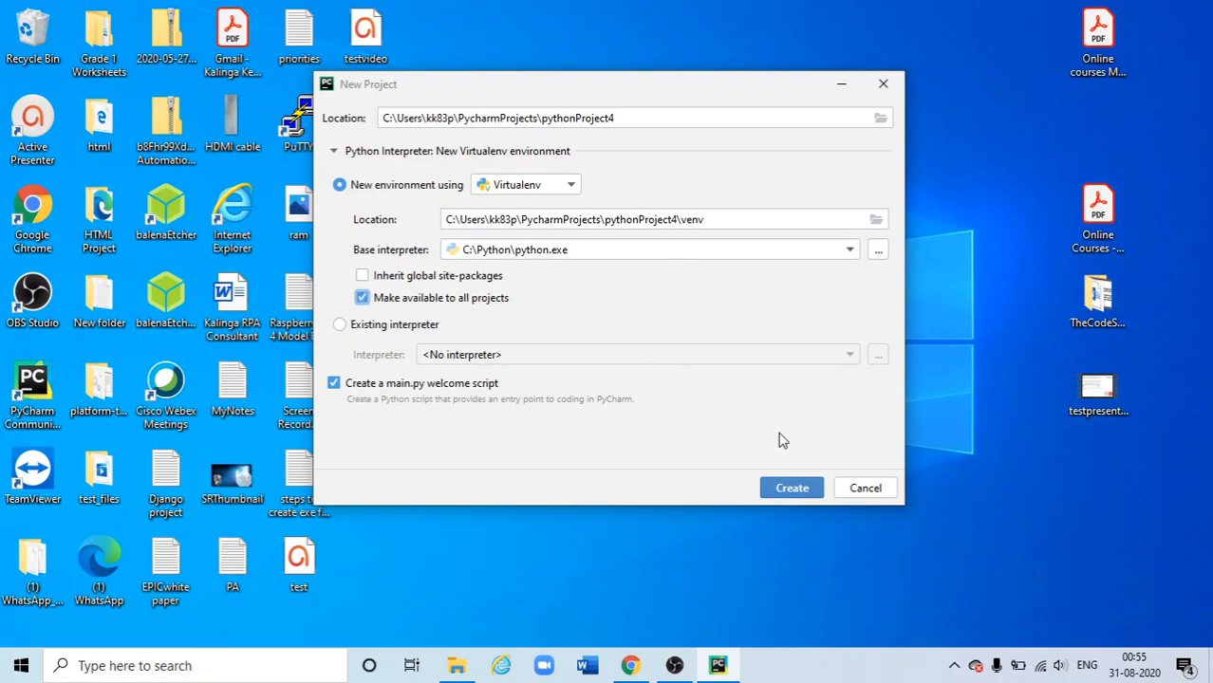
click(784, 492)
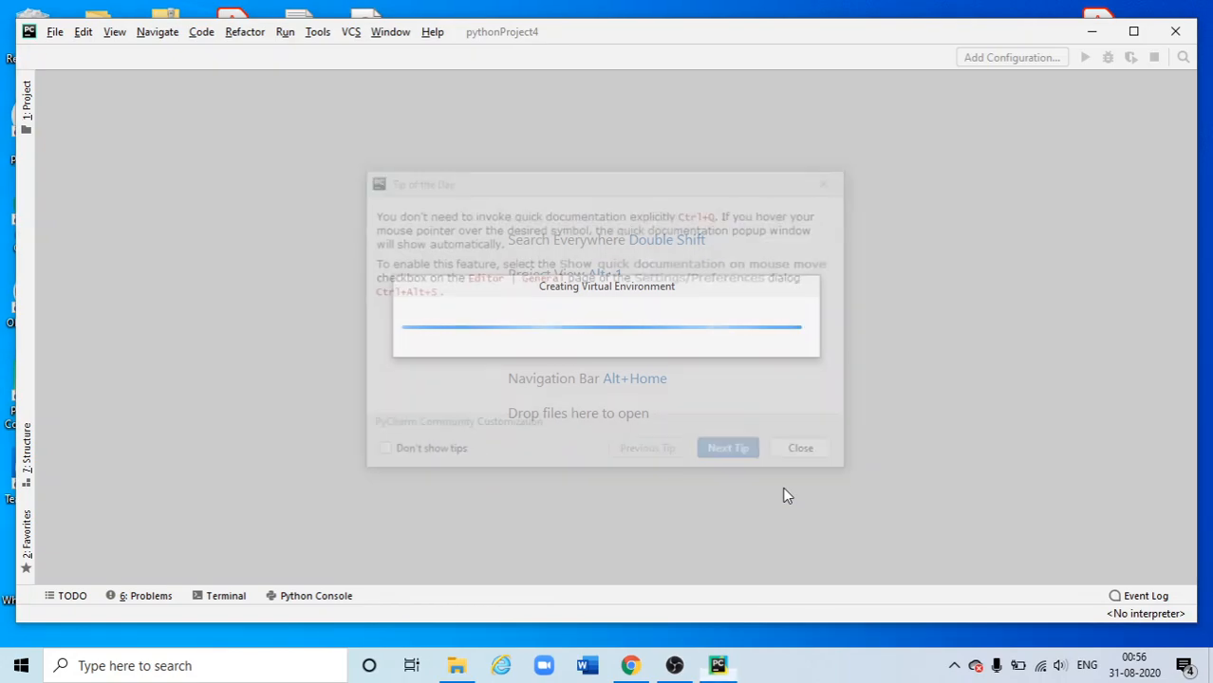
click(808, 455)
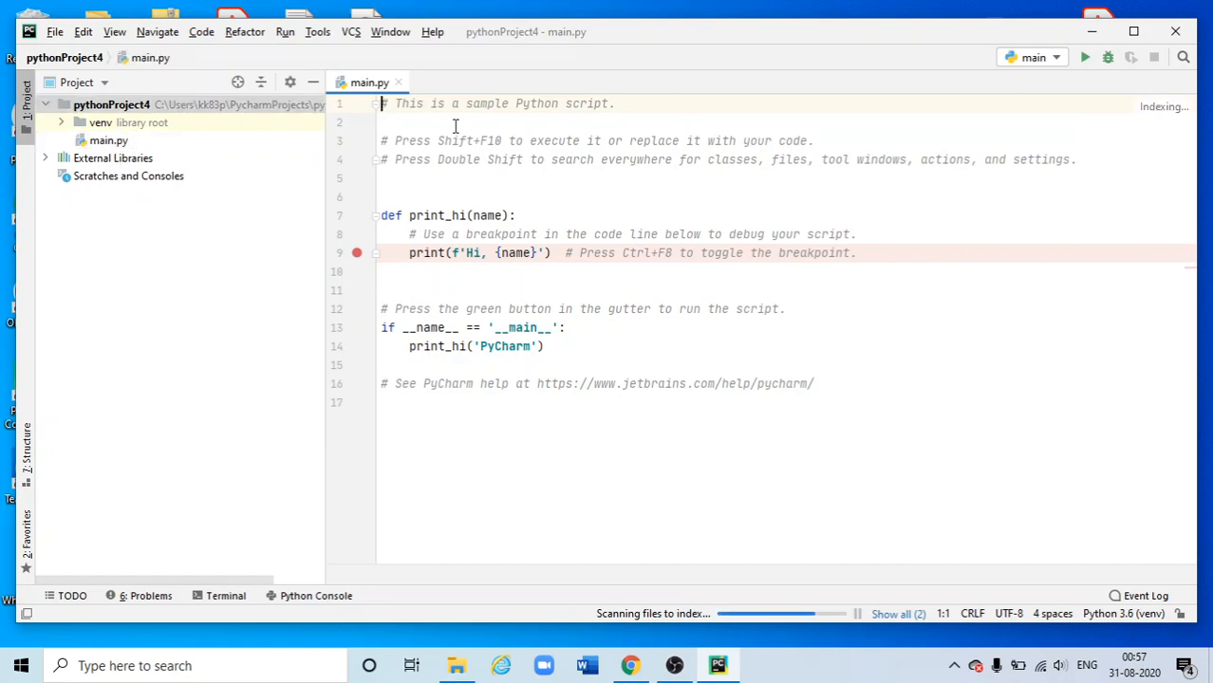
Close main.py and create a new Python file named Hello in pythonProject4.
click(399, 83)
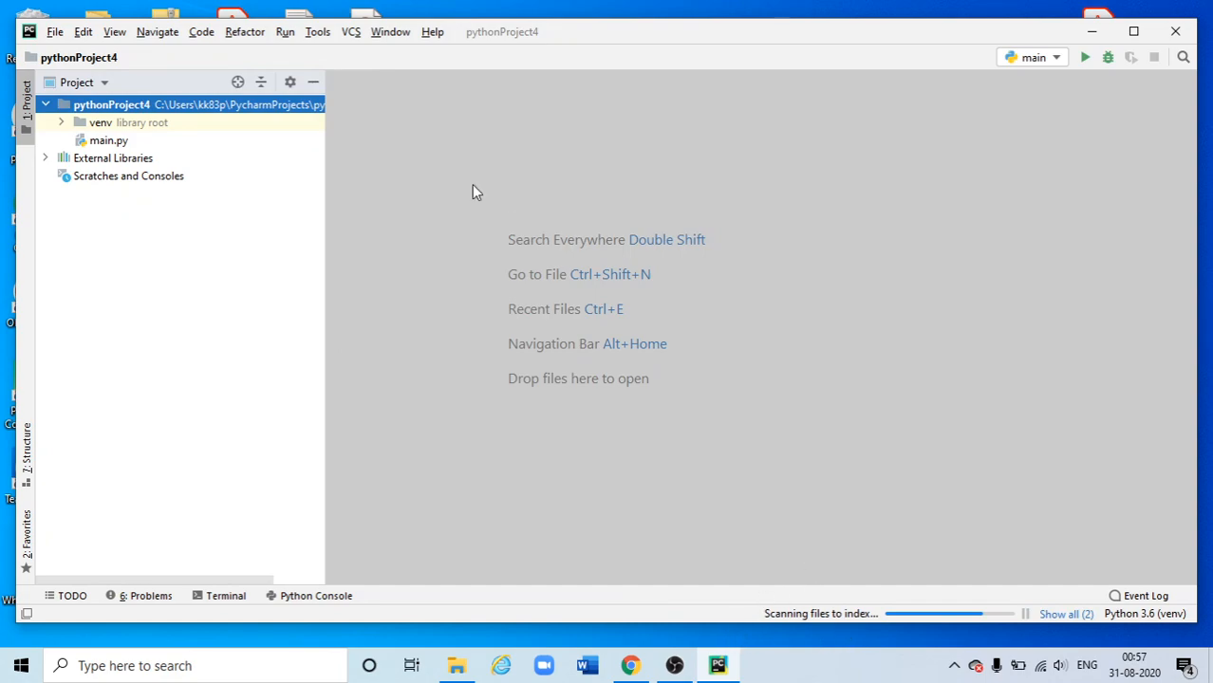
right_click(159, 111)
mouse_move(238, 115)
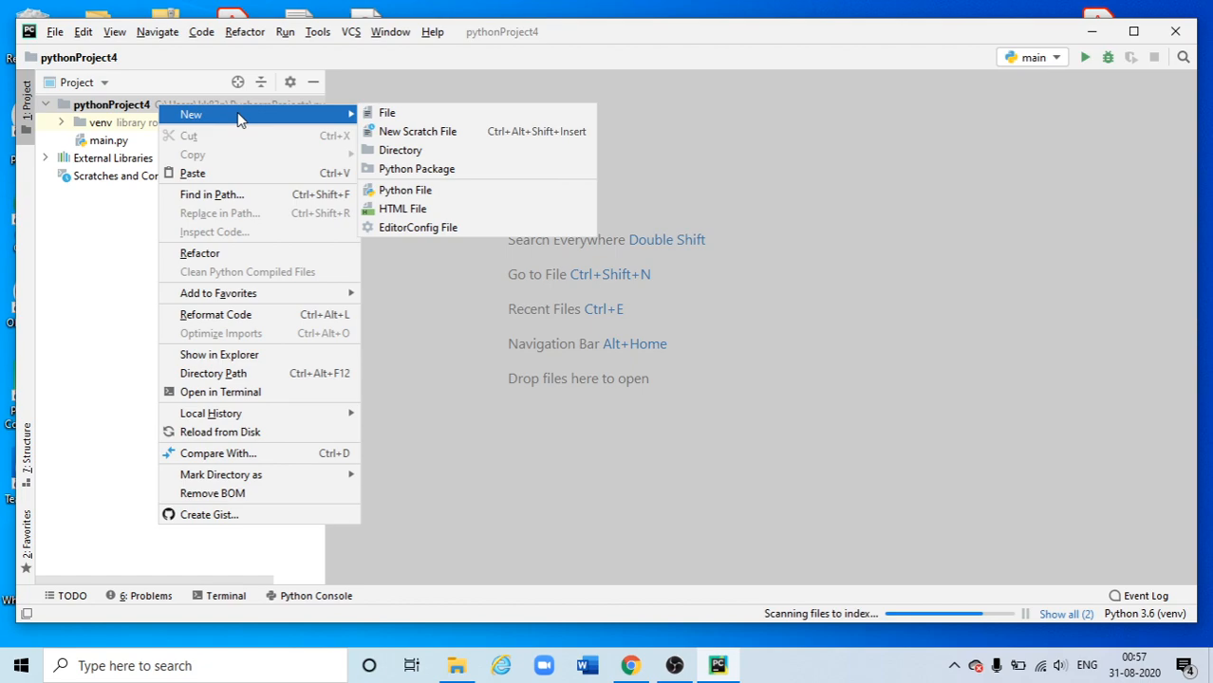
click(438, 192)
text(Hello)
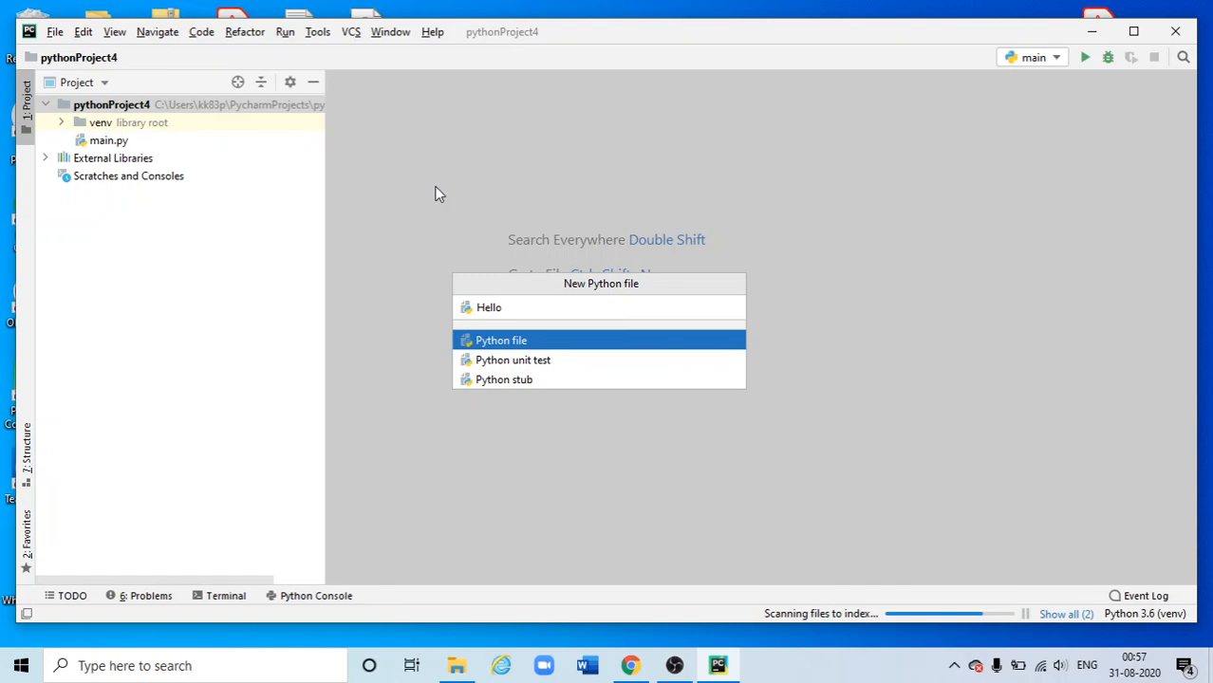
key(Return)
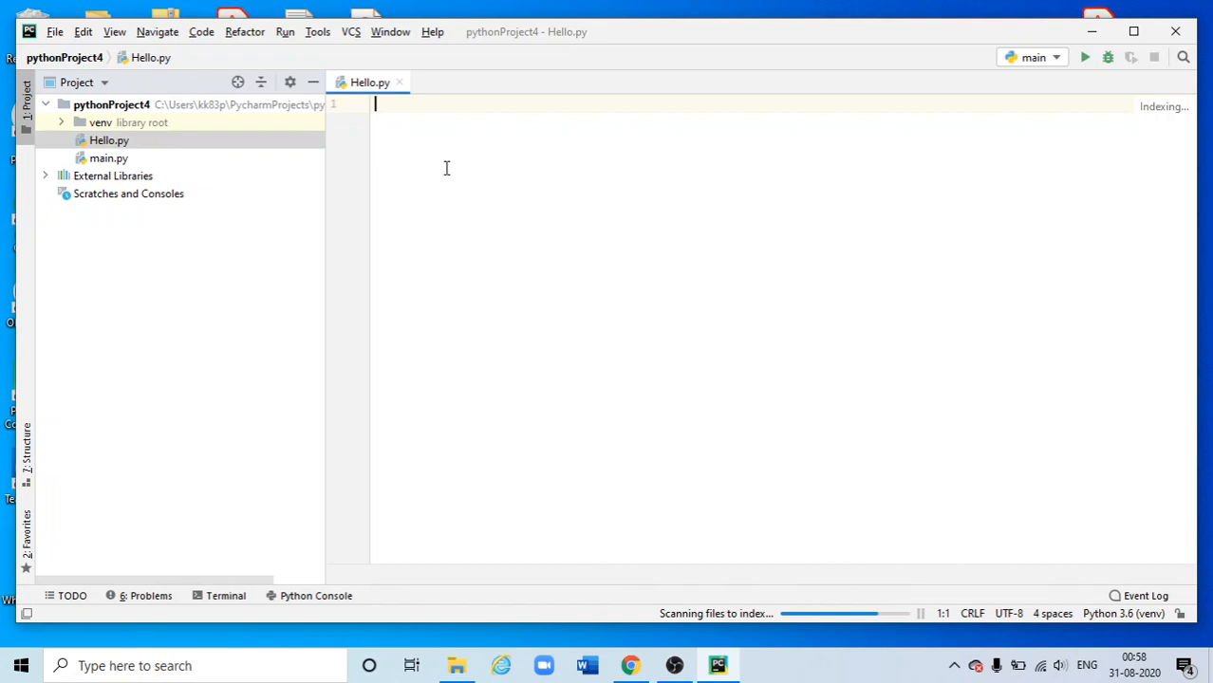
Write the statement print("Hello") on the first line of Hello.py.
text(print("Hello)
click(644, 105)
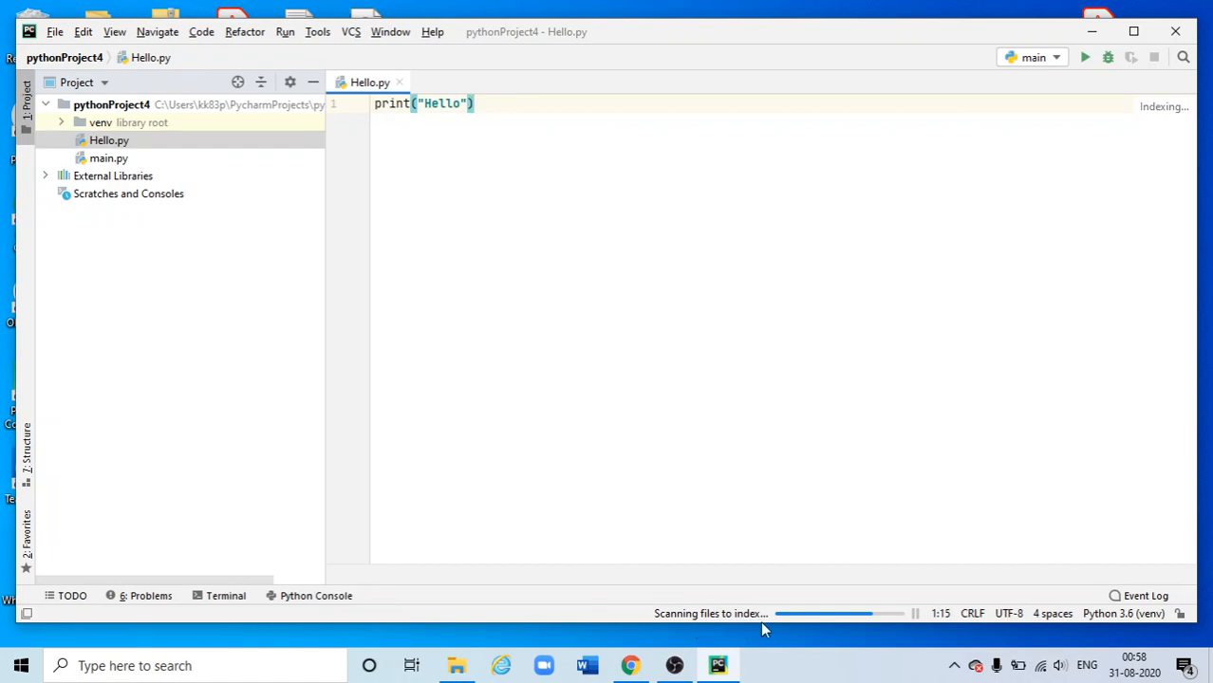
right_click(616, 212)
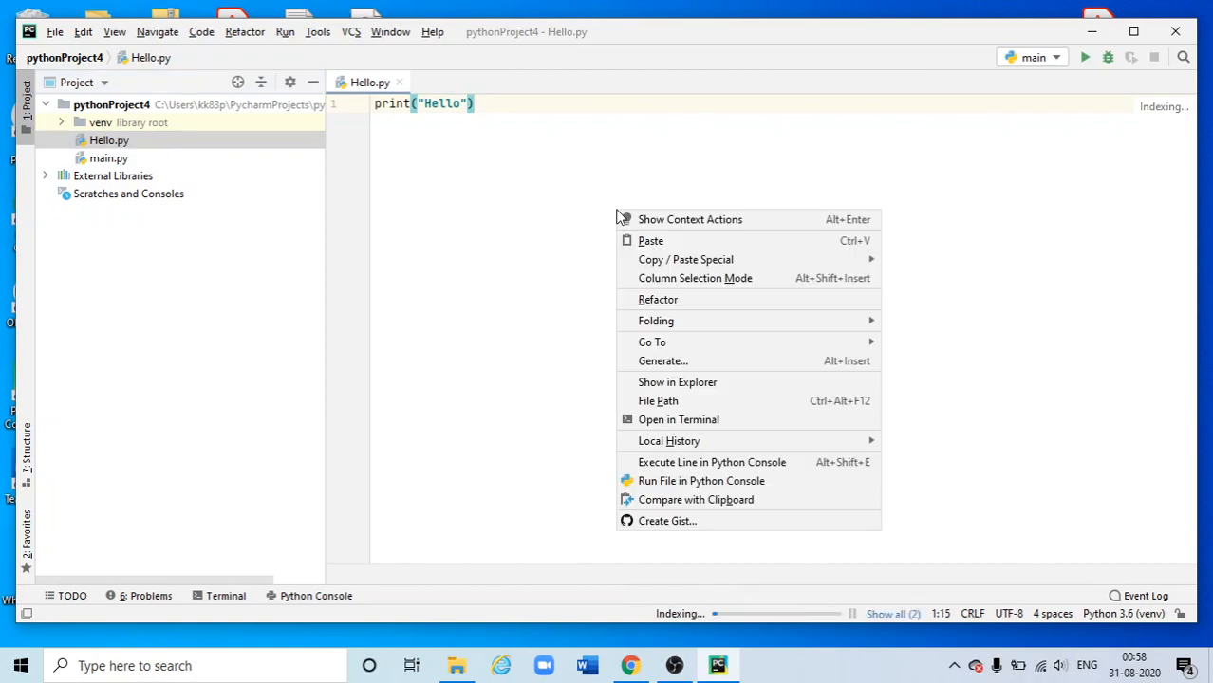
click(545, 209)
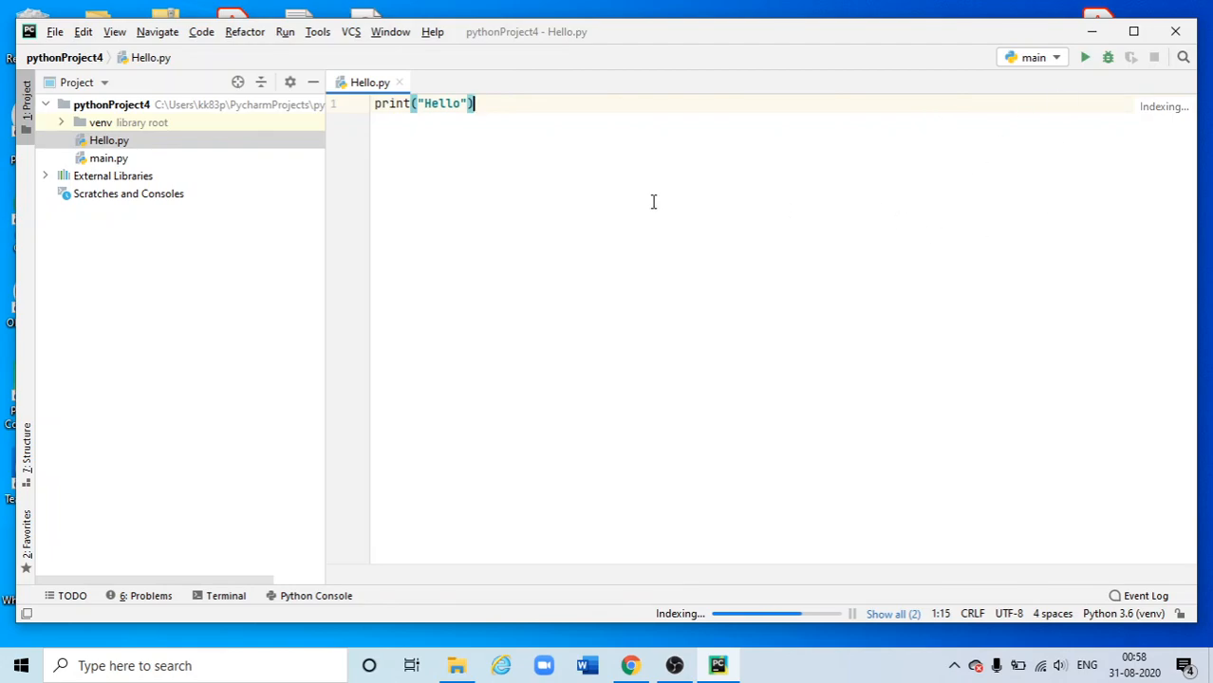
right_click(524, 151)
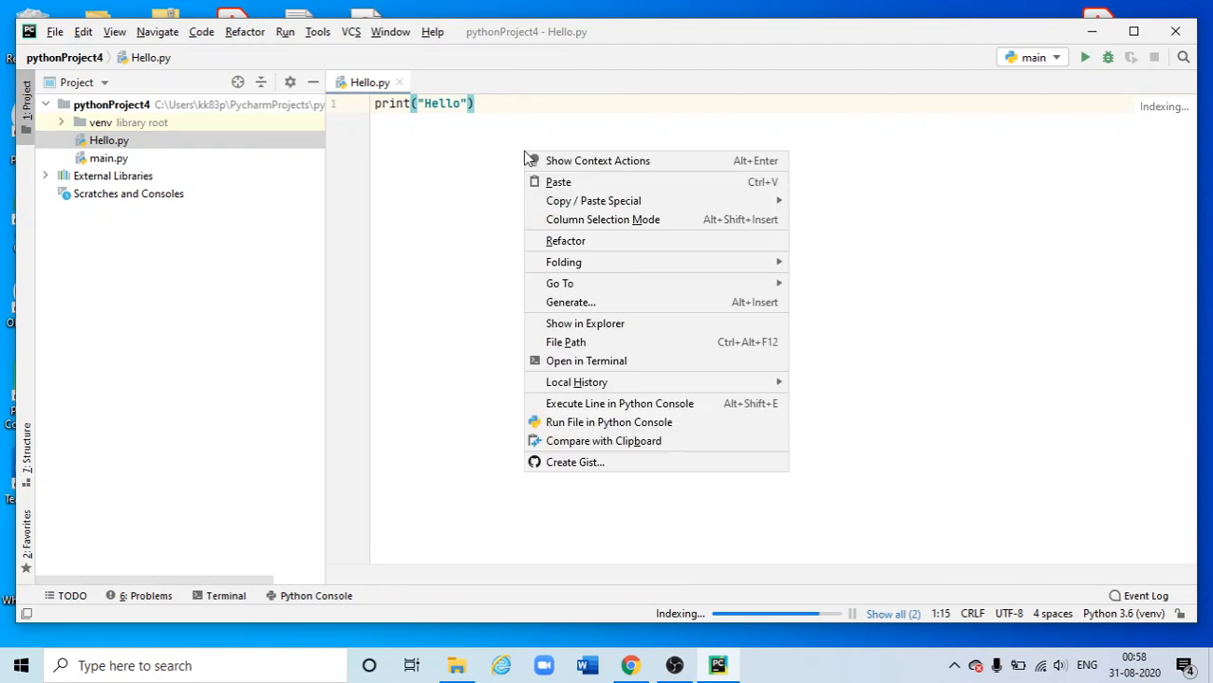
click(453, 228)
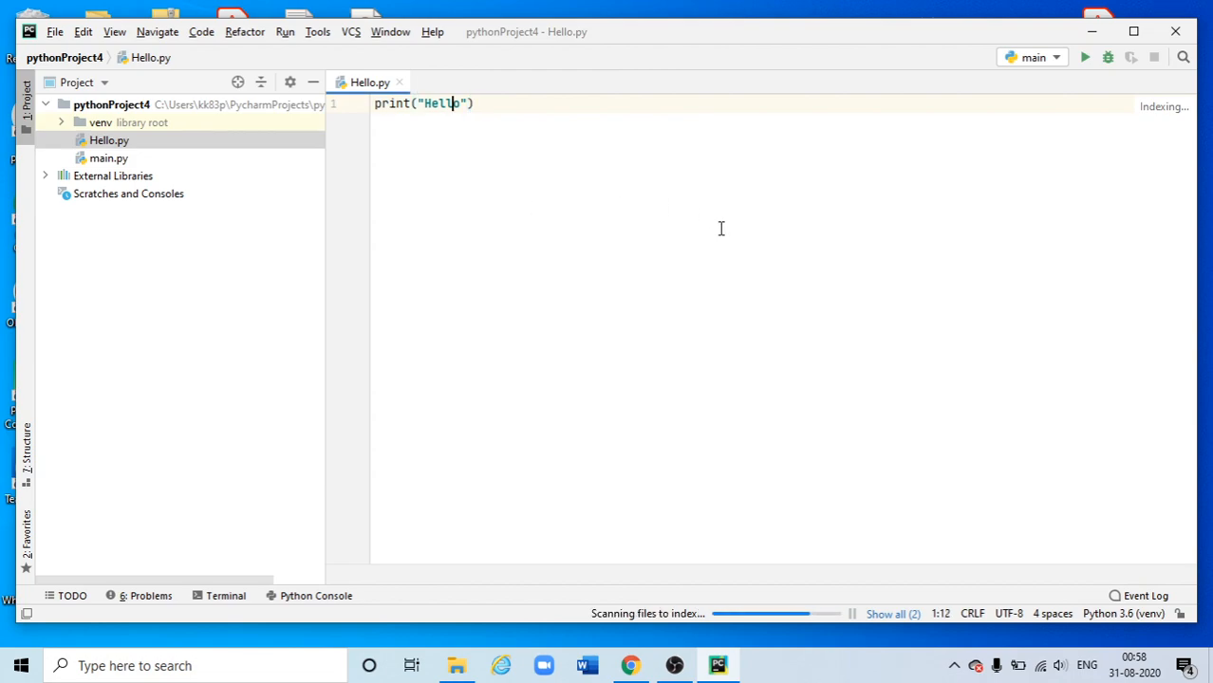
right_click(128, 141)
click(978, 102)
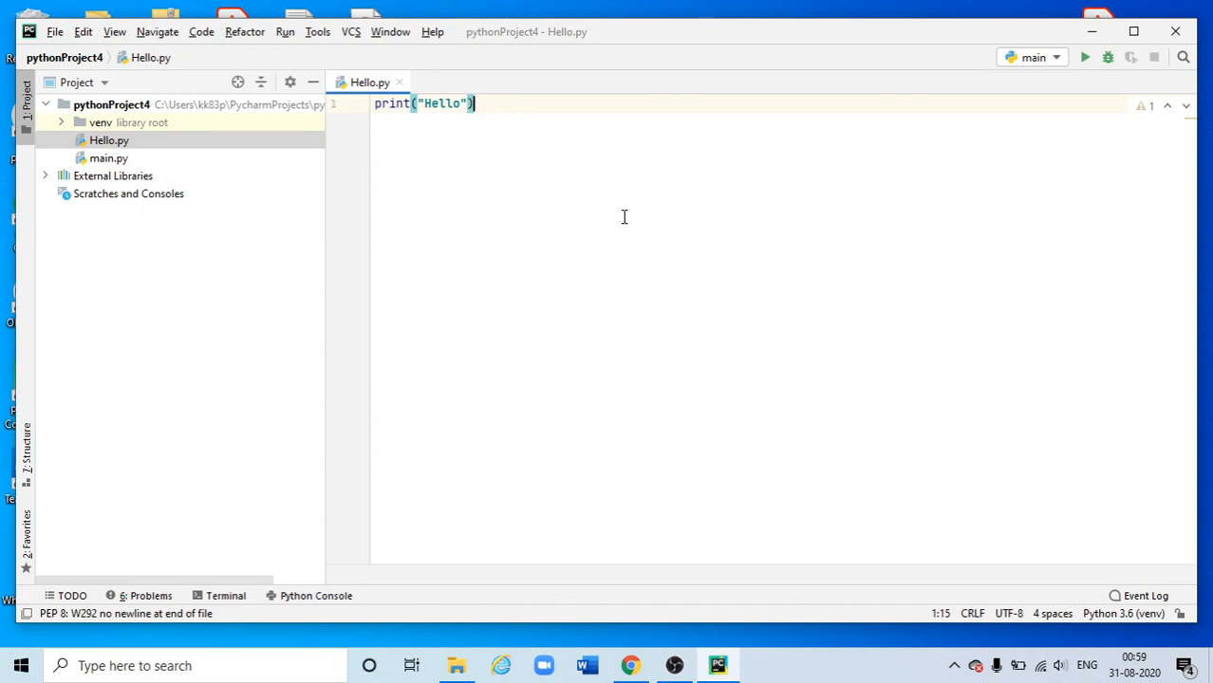
Run the Hello script directly from its open code in the editor.
right_click(625, 220)
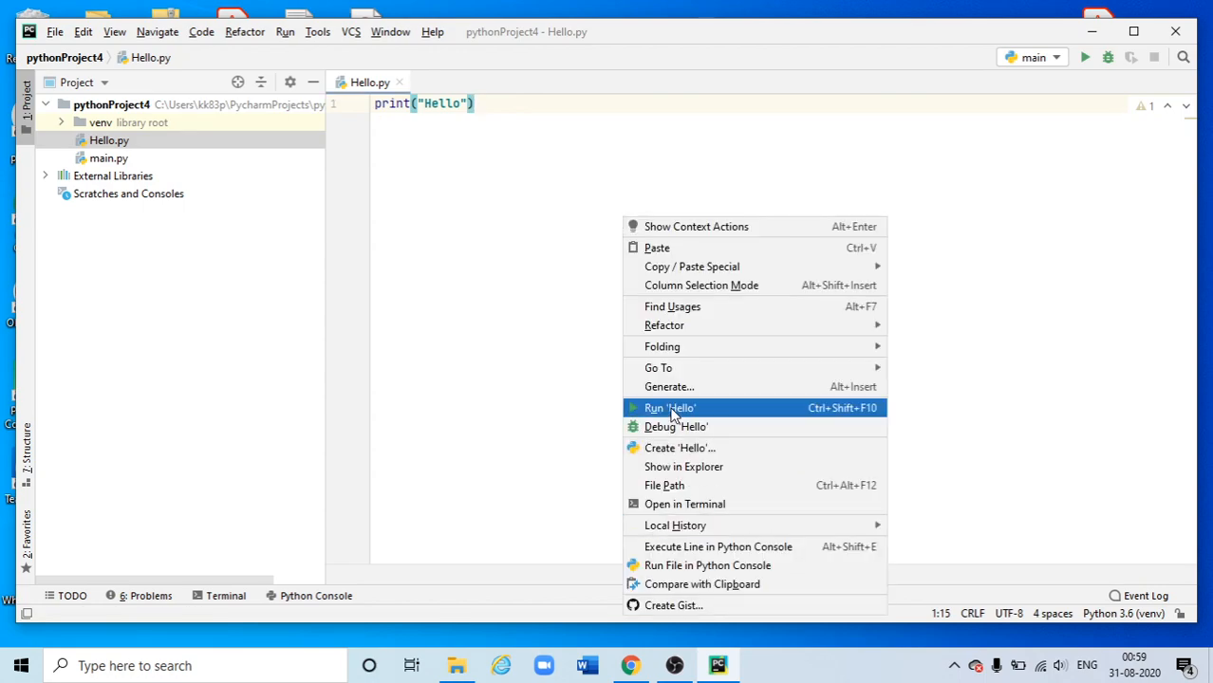
click(669, 409)
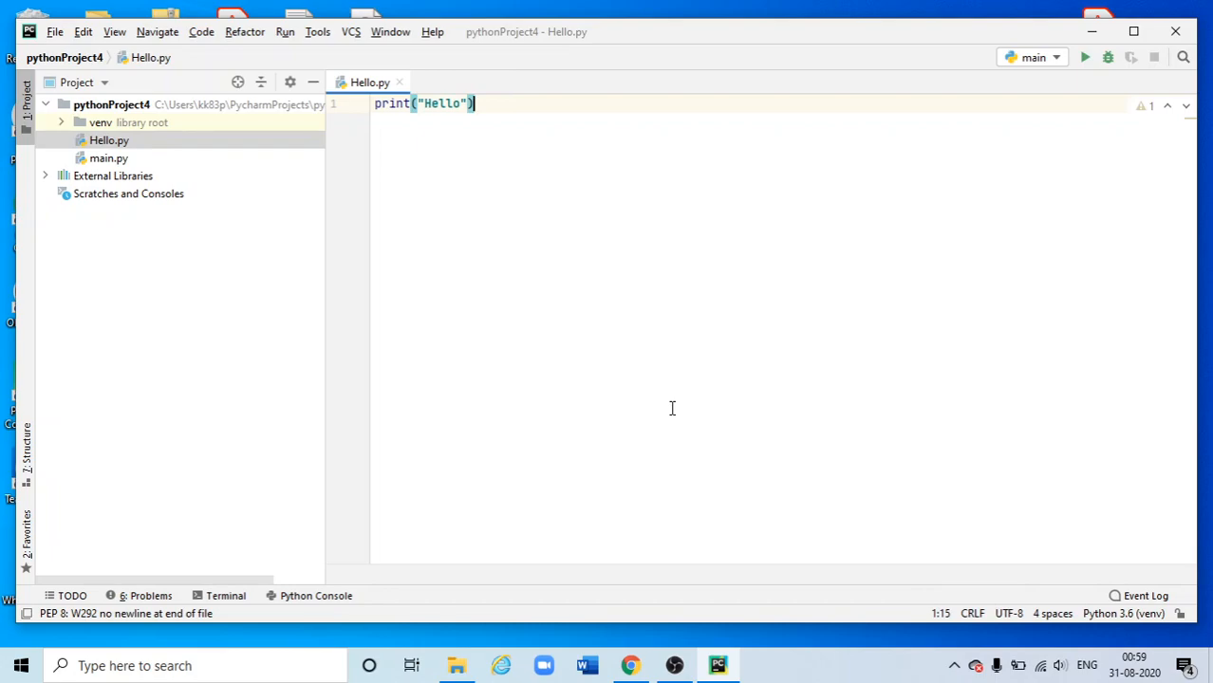
click(237, 599)
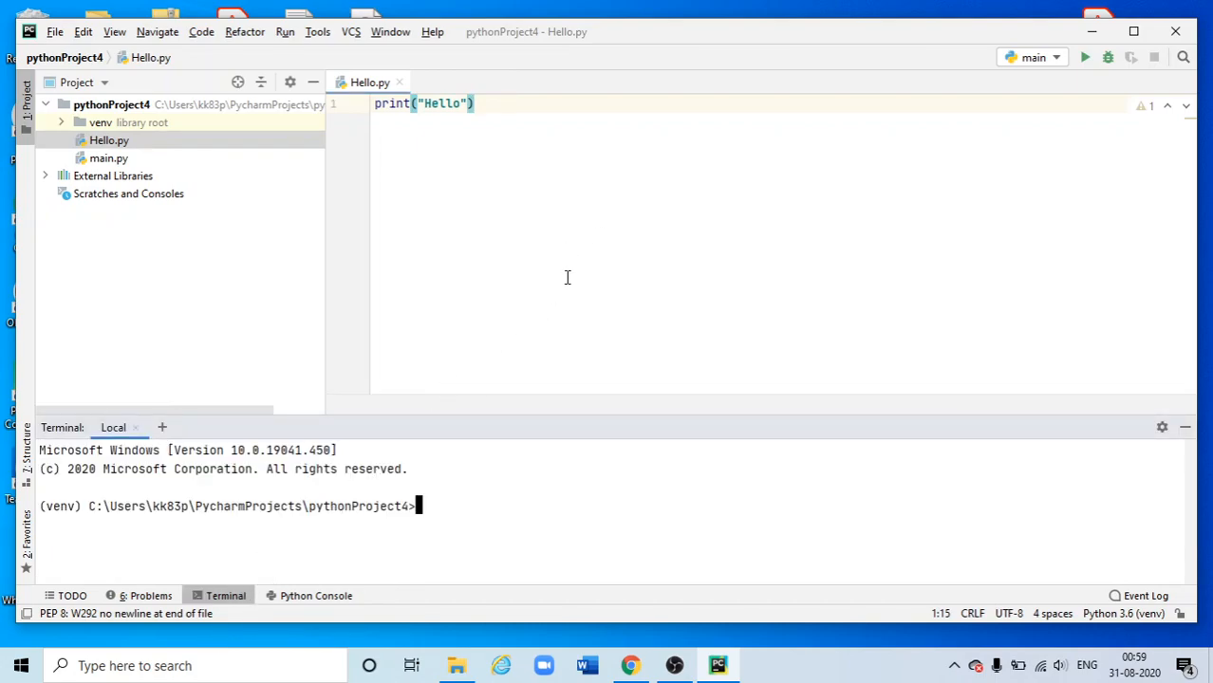
right_click(616, 186)
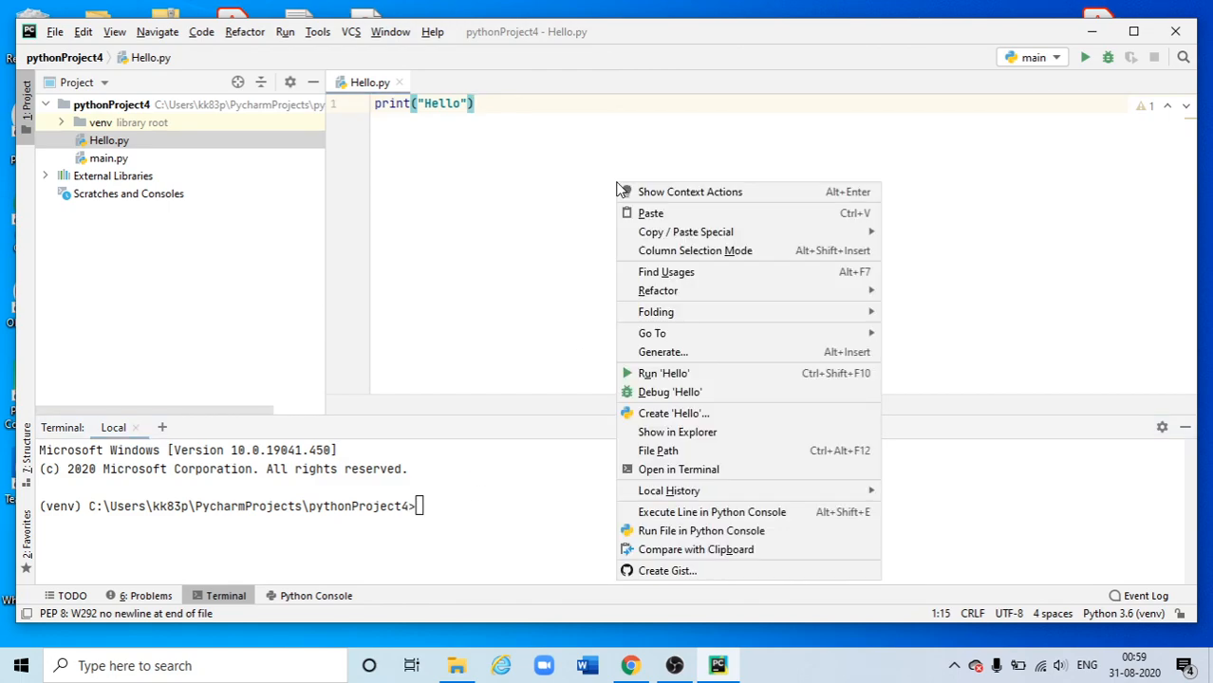
click(511, 222)
right_click(523, 181)
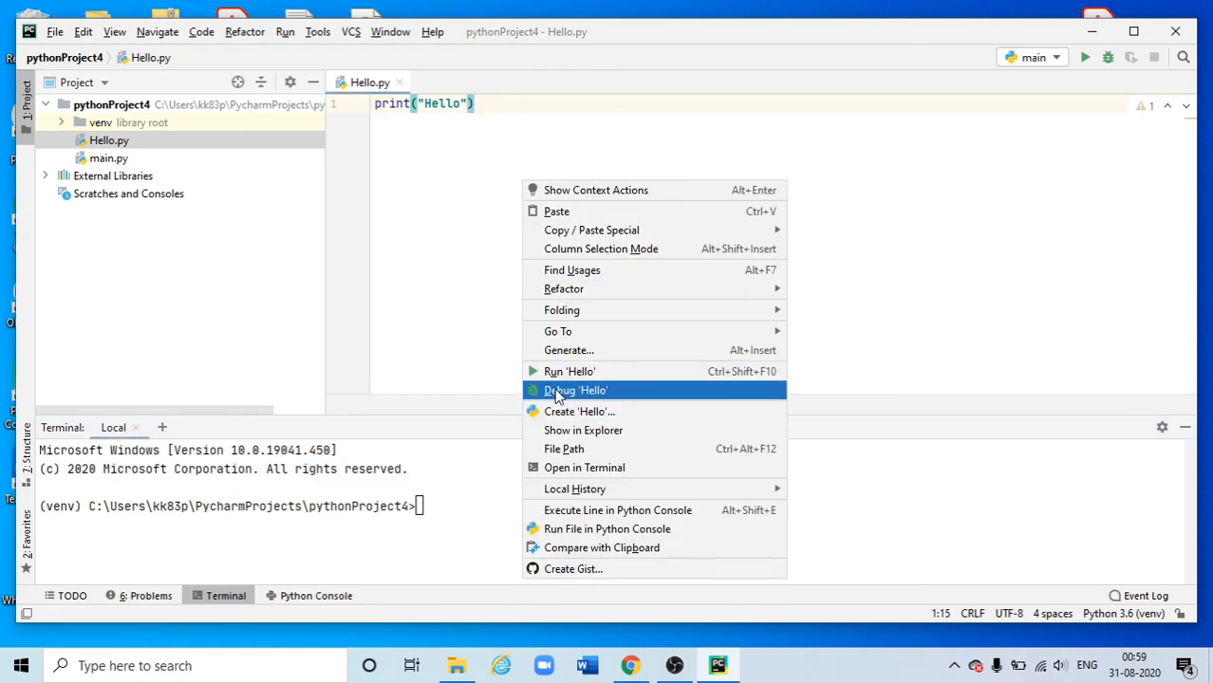
click(560, 372)
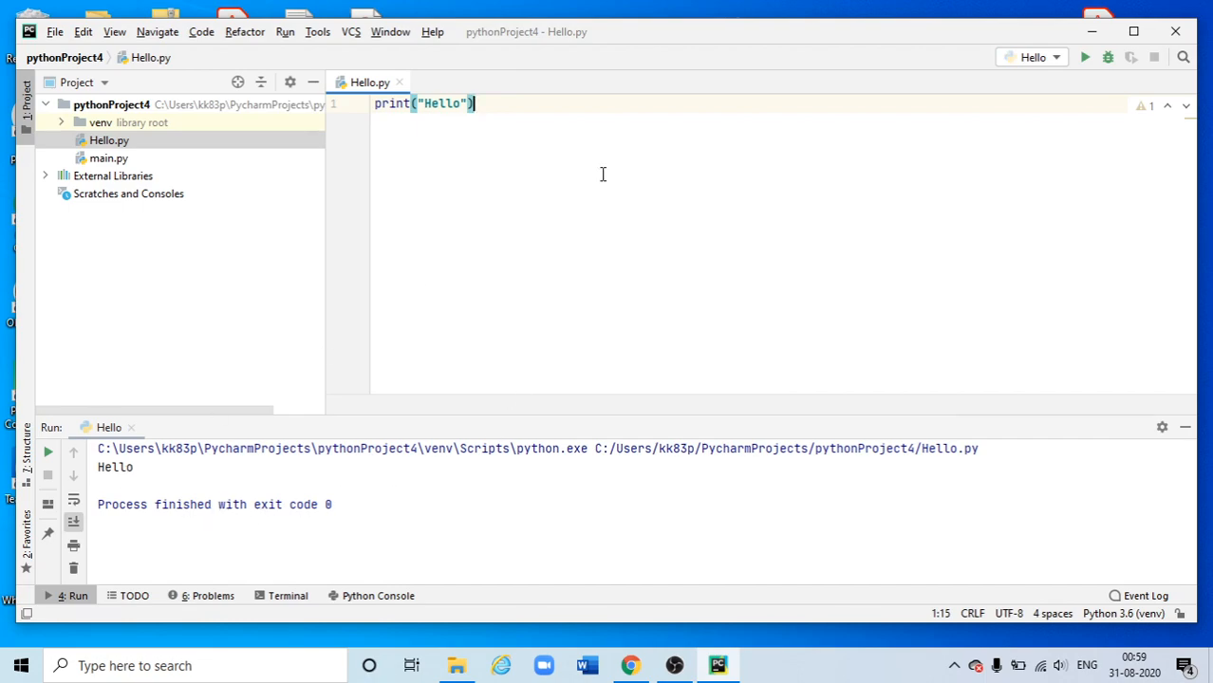
Run Hello.py again from the project tree, and once more through the selected Hello run configuration.
right_click(133, 141)
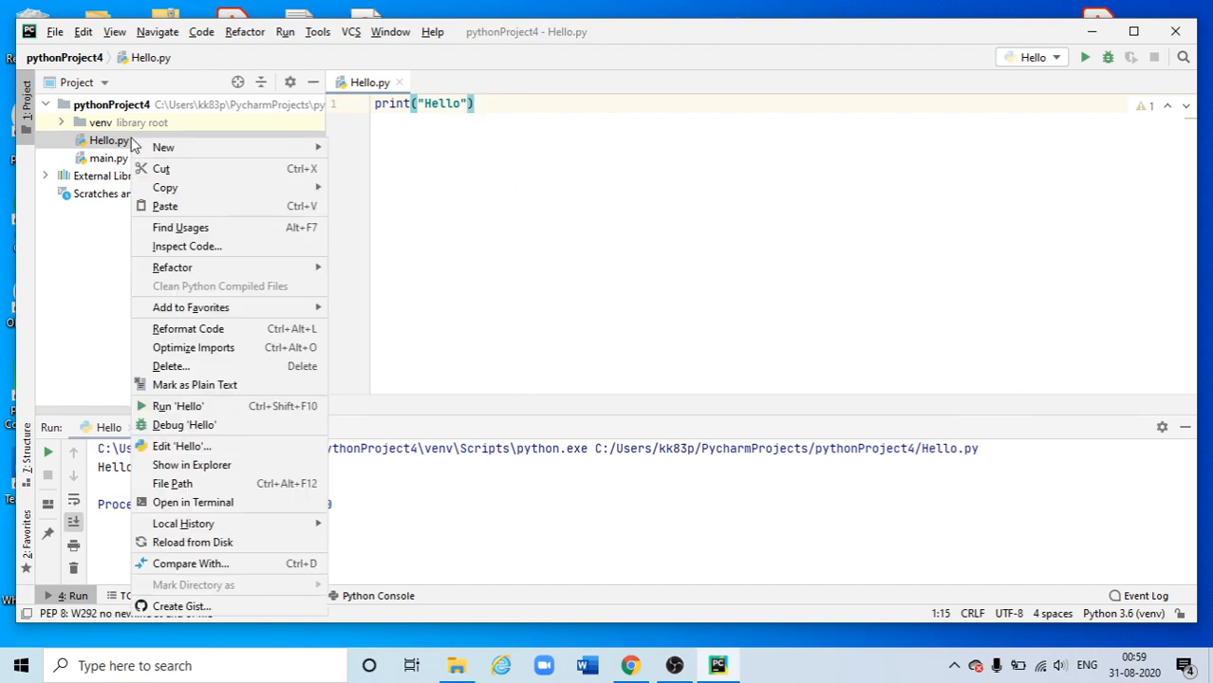
click(162, 409)
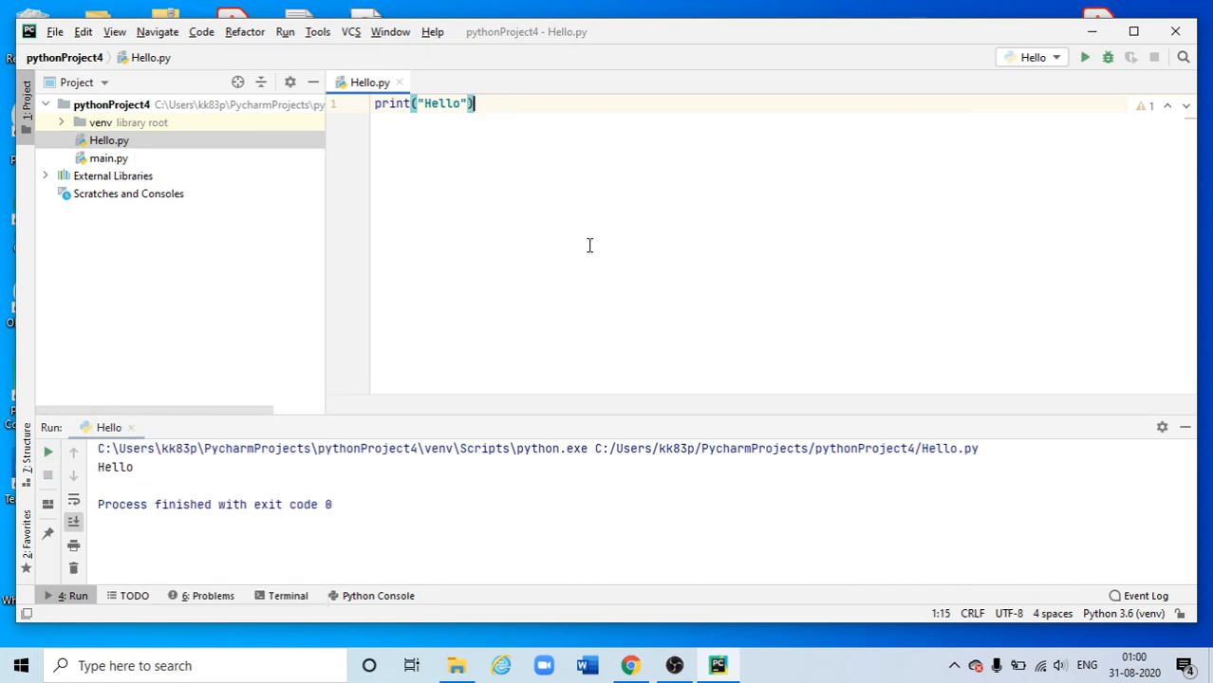
click(1084, 59)
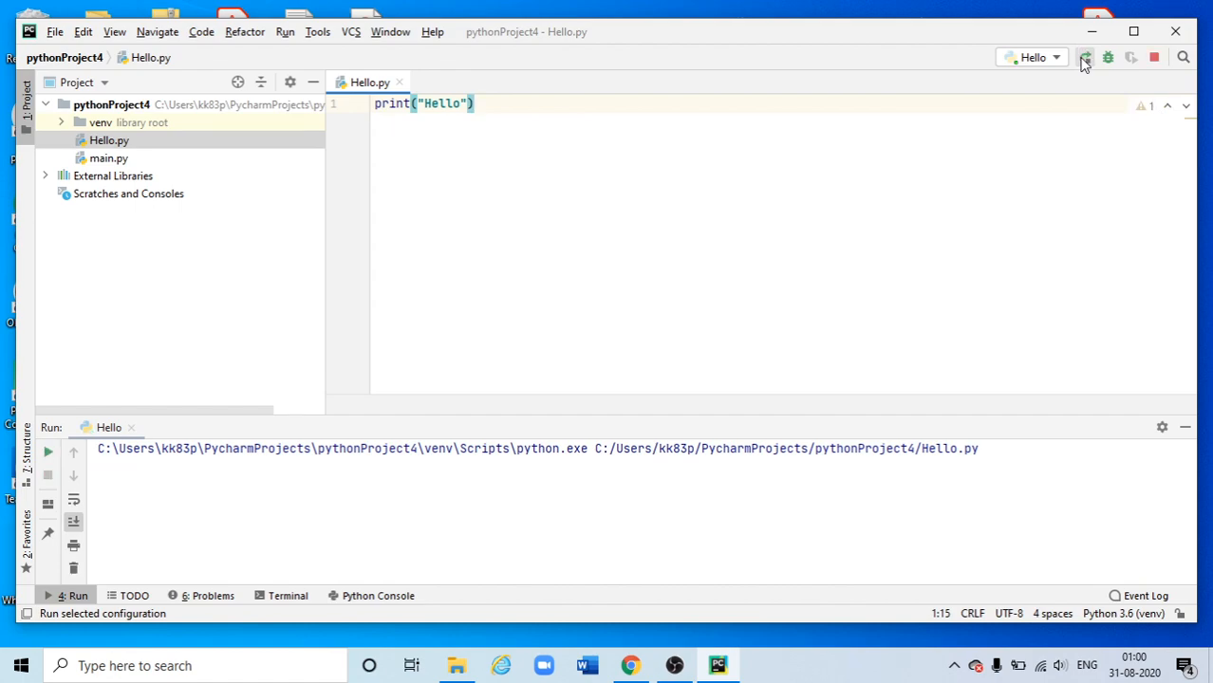